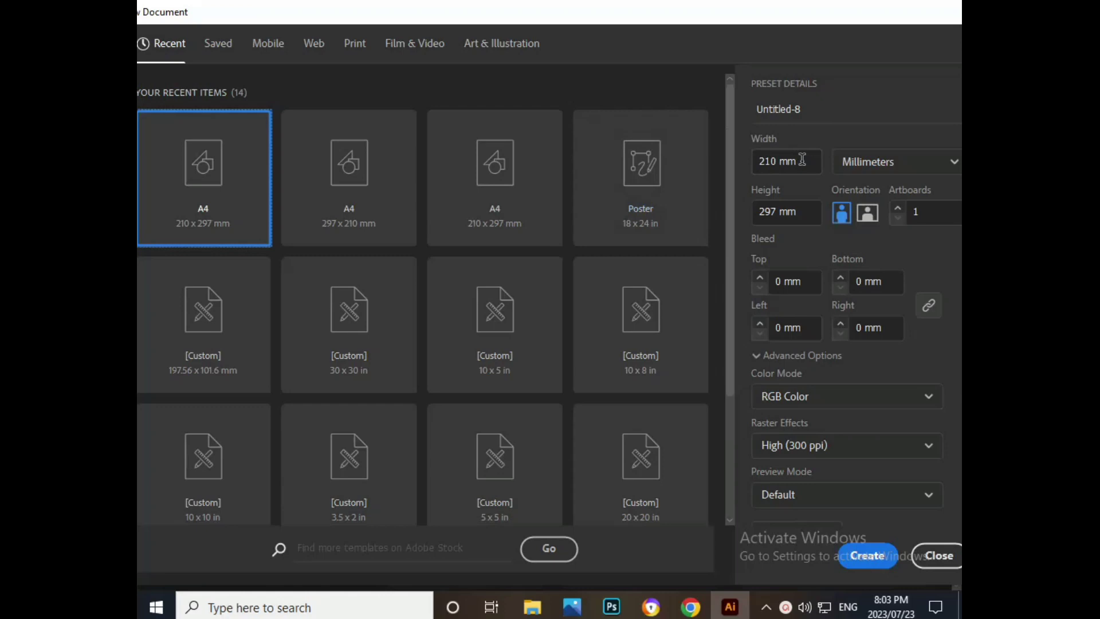
# Create a new A4 portrait document, 210 × 297 mm, measured in millimetres.
pyautogui.moveTo(801, 161); pyautogui.dragTo(774, 161)
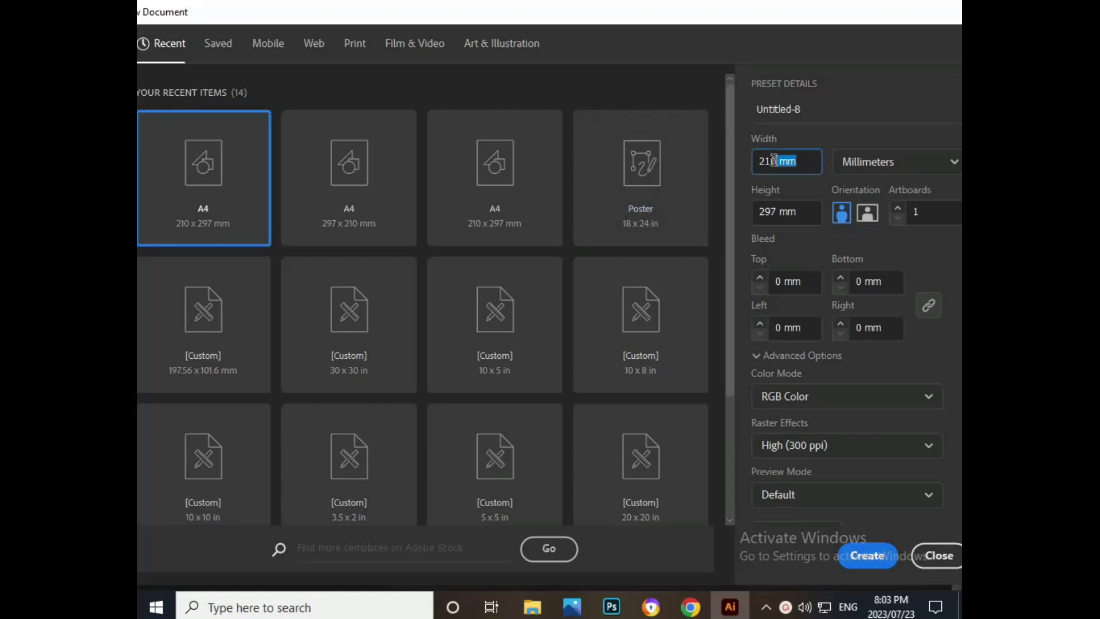
pyautogui.moveTo(799, 212); pyautogui.dragTo(758, 211)
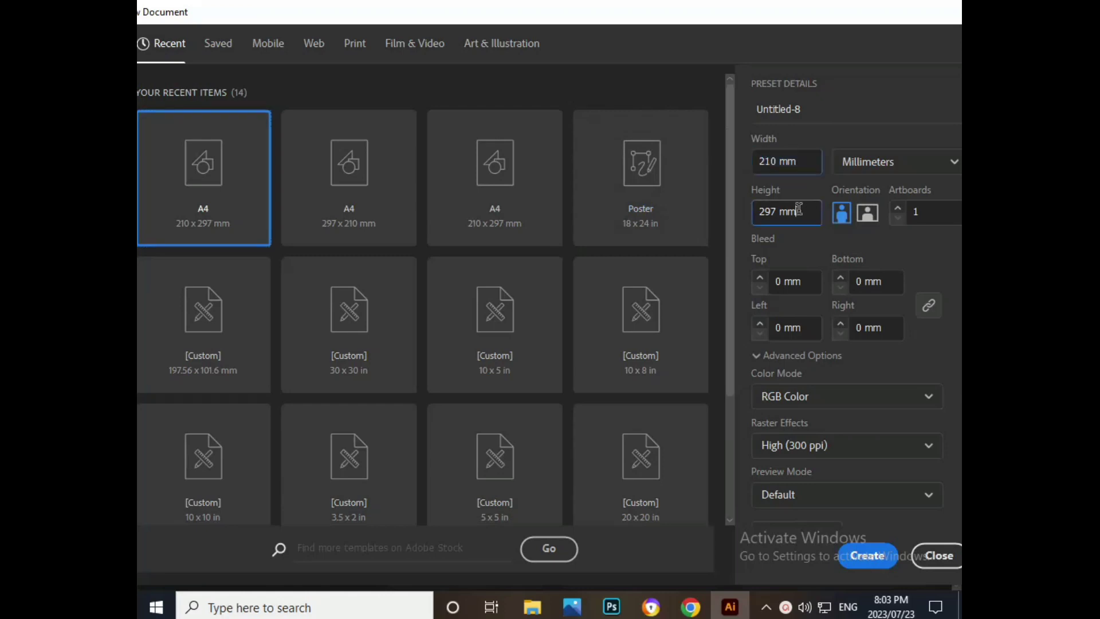
pyautogui.click(841, 213)
pyautogui.click(876, 162)
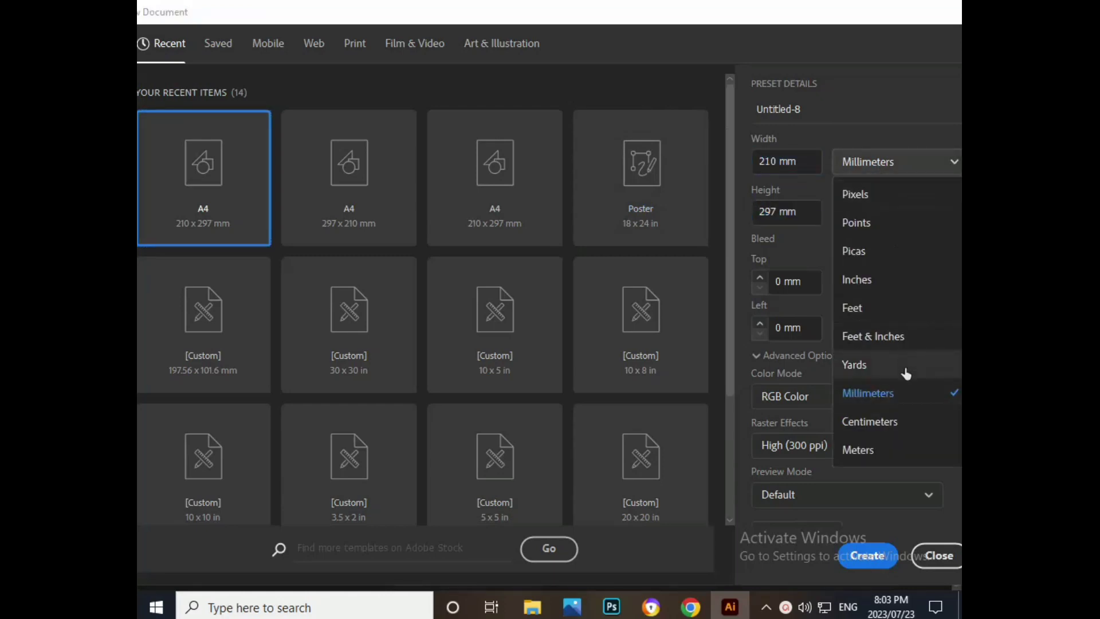
pyautogui.click(894, 395)
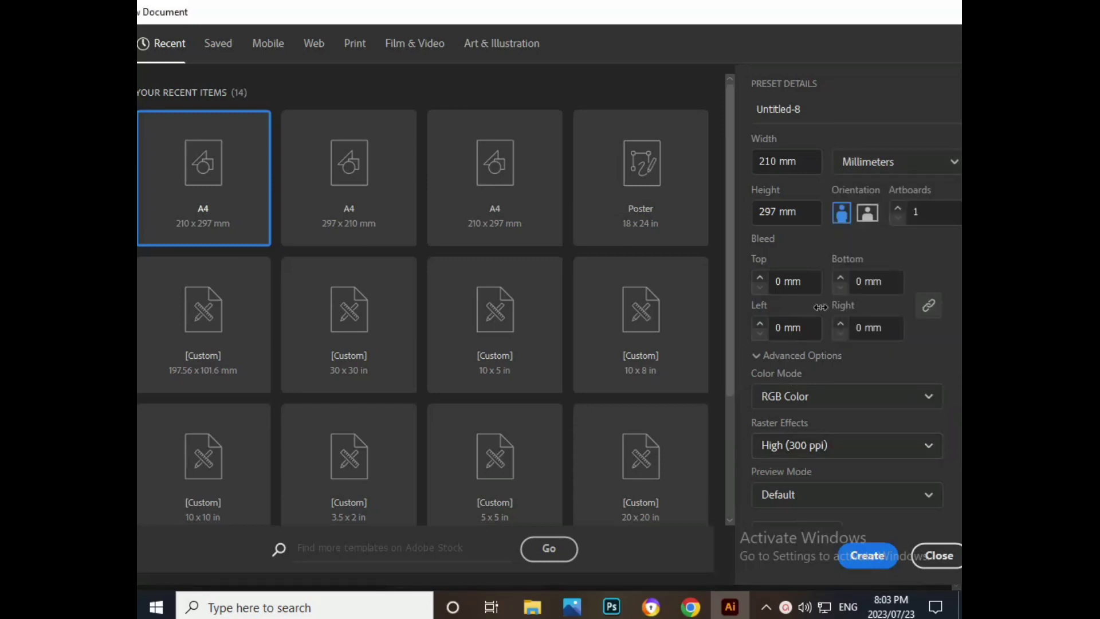
pyautogui.click(866, 555)
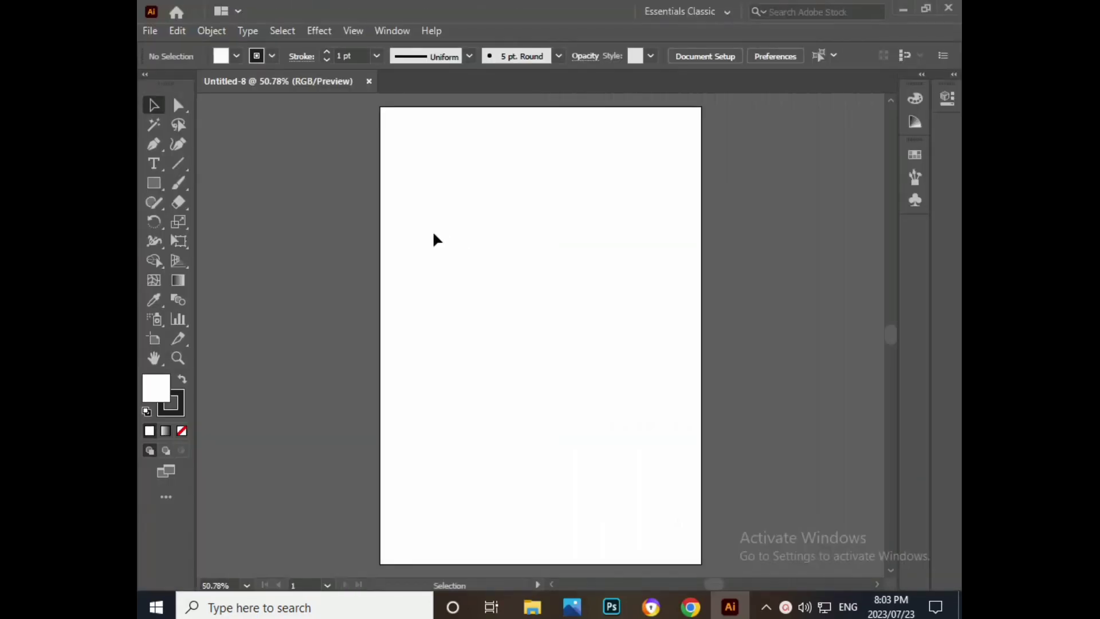
# Draw a text frame with placeholder text near the top left of the page.
pyautogui.hotkey('ctrl', '1')
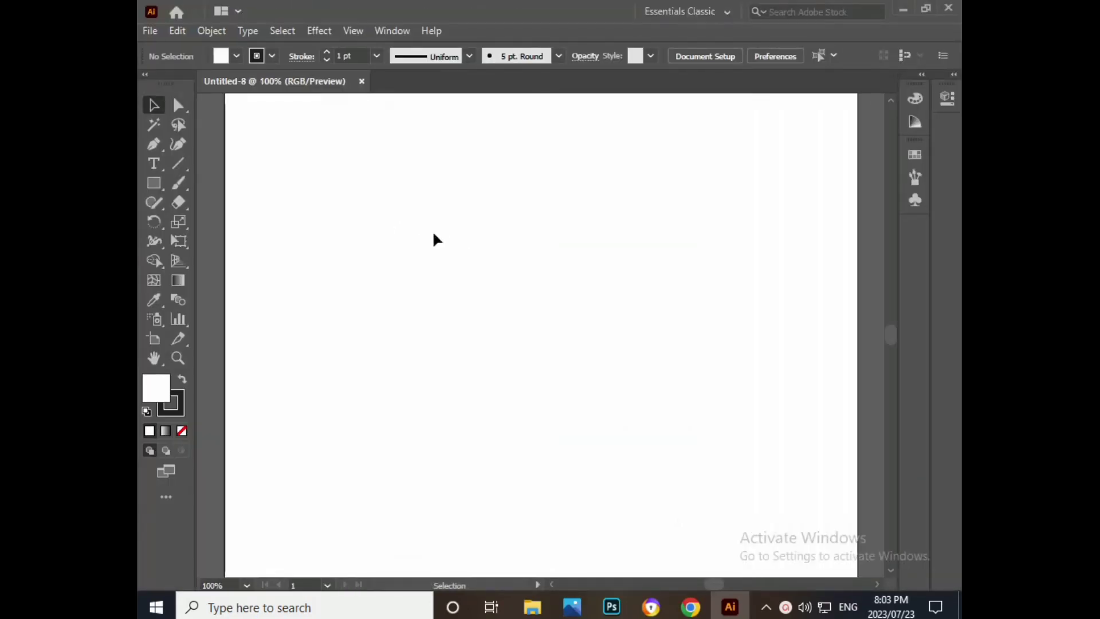
pyautogui.moveTo(435, 260); pyautogui.dragTo(437, 413)
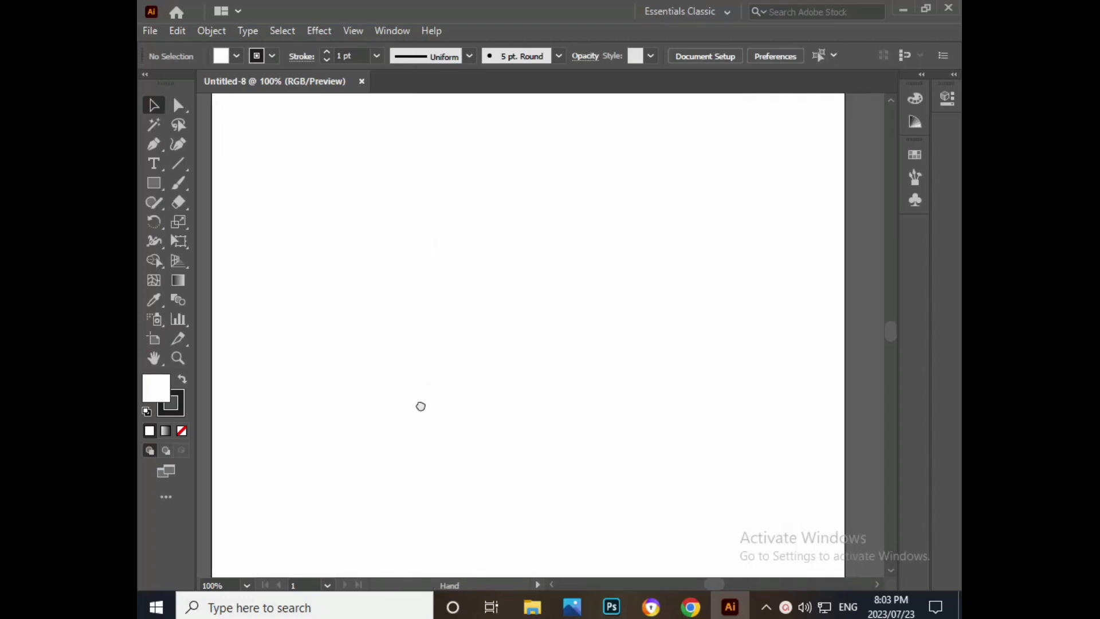
pyautogui.click(153, 163)
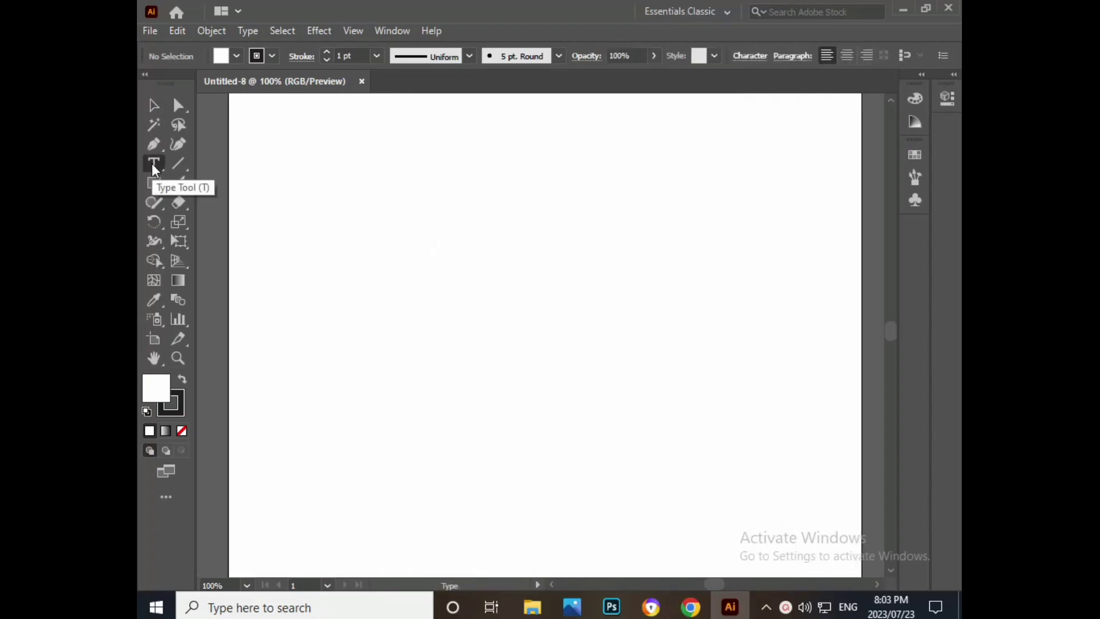
pyautogui.click(155, 161)
pyautogui.moveTo(312, 220); pyautogui.dragTo(564, 520)
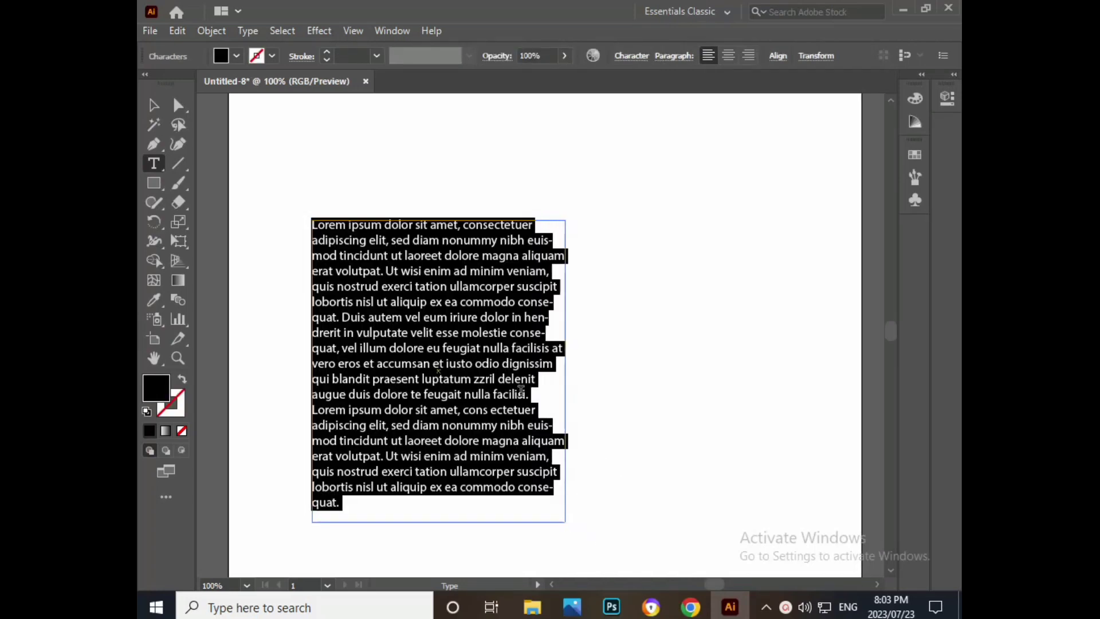
# Replace the placeholder text with a single capital P.
pyautogui.press('ctrl')
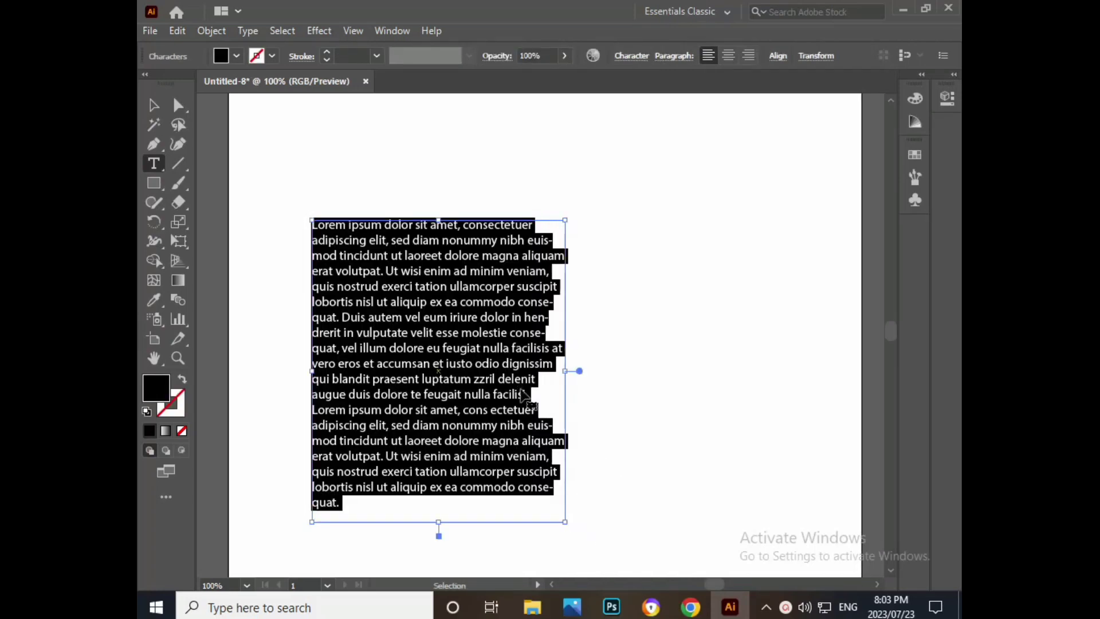
pyautogui.hotkey('ctrl', 't')
pyautogui.press('Escape')
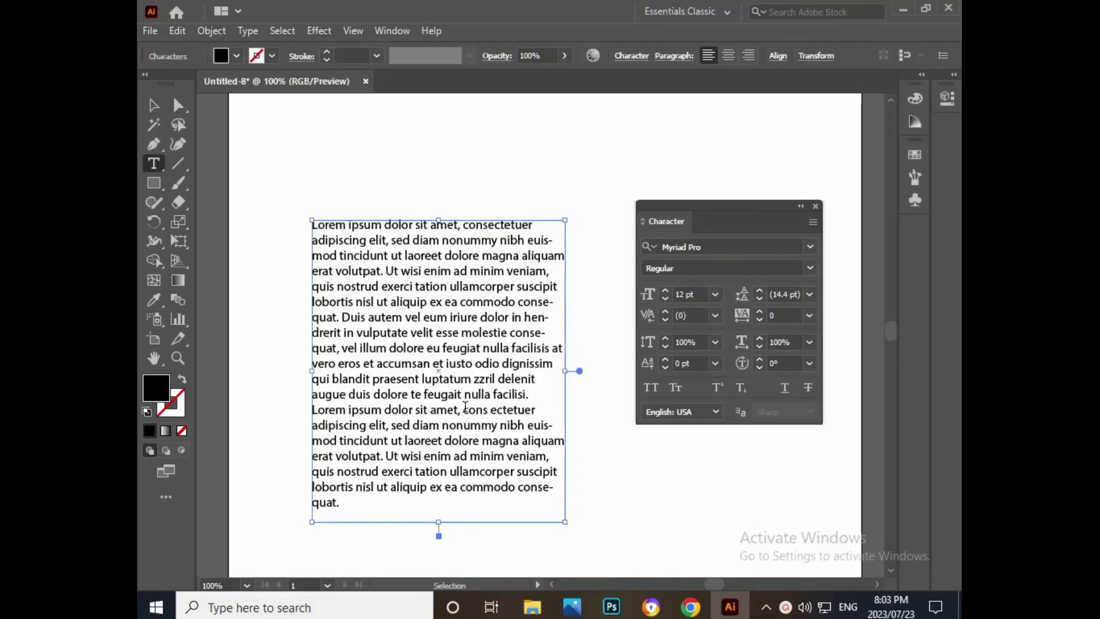
pyautogui.hotkey('ctrl', 'a')
pyautogui.press('BackSpace')
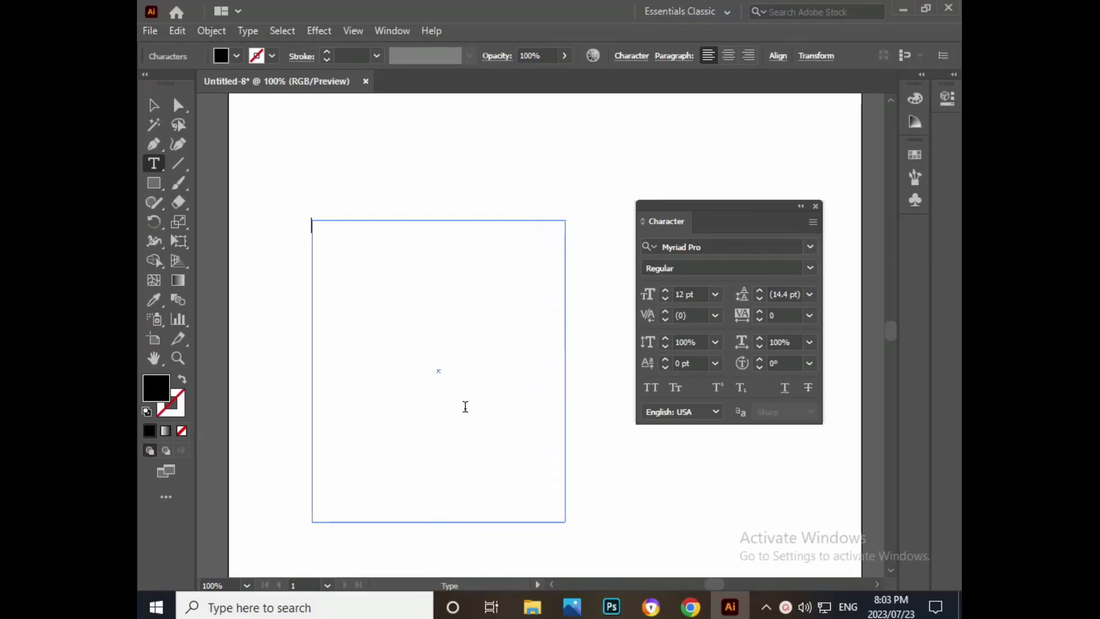
pyautogui.press('Escape')
pyautogui.hotkey('ctrl', 'a')
# Increase the P's font size to 360 pt.
pyautogui.scroll(5, 681, 293)
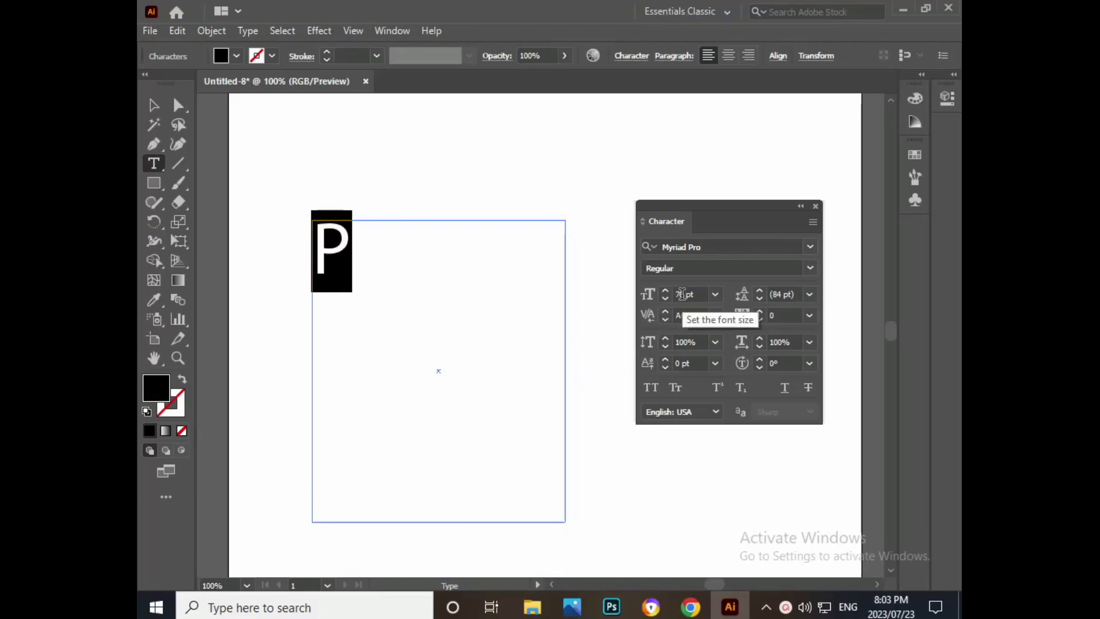
pyautogui.scroll(5, 682, 294)
pyautogui.scroll(5, 682, 294)
pyautogui.scroll(5, 682, 294)
pyautogui.scroll(2, 681, 294)
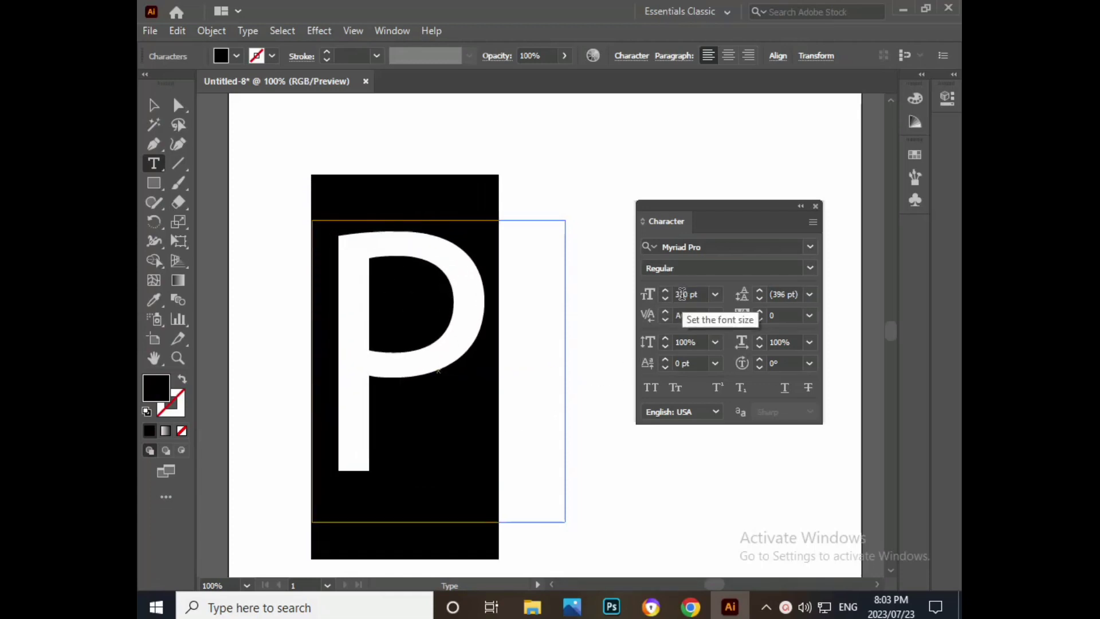
pyautogui.scroll(1, 682, 294)
pyautogui.scroll(2, 681, 294)
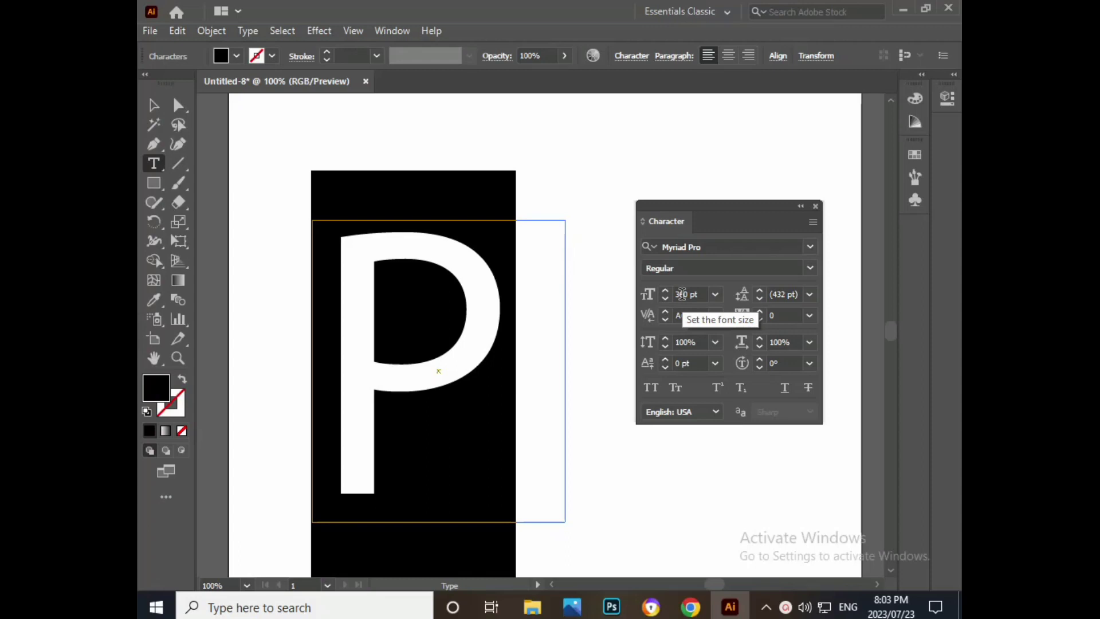
# Set the P in Bahnschrift Regular and close the Character panel.
pyautogui.click(738, 249)
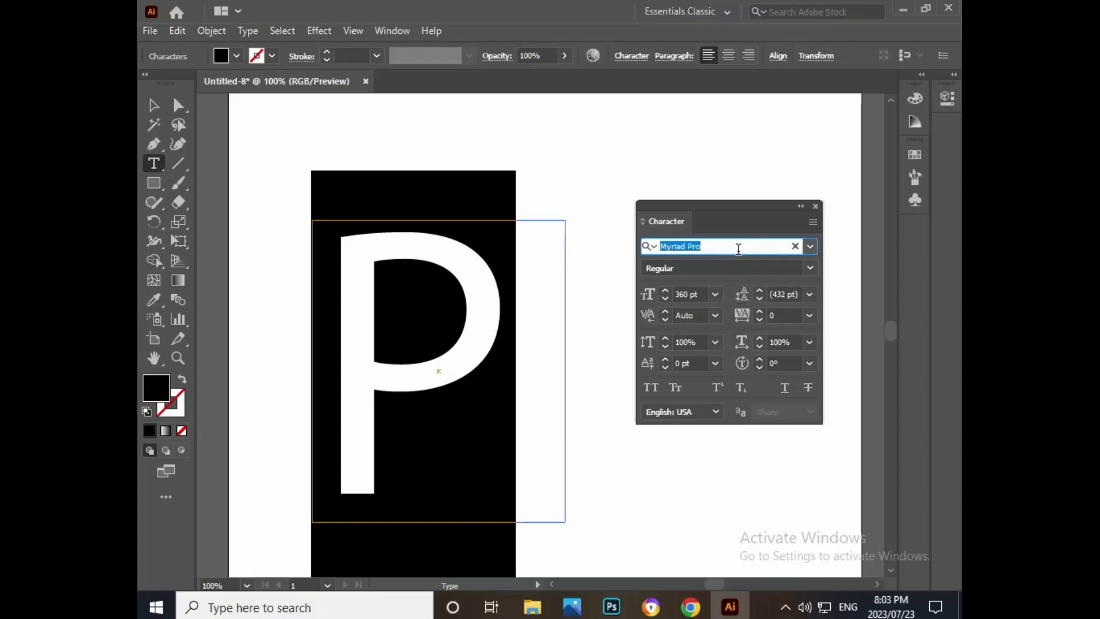
pyautogui.write('ba')
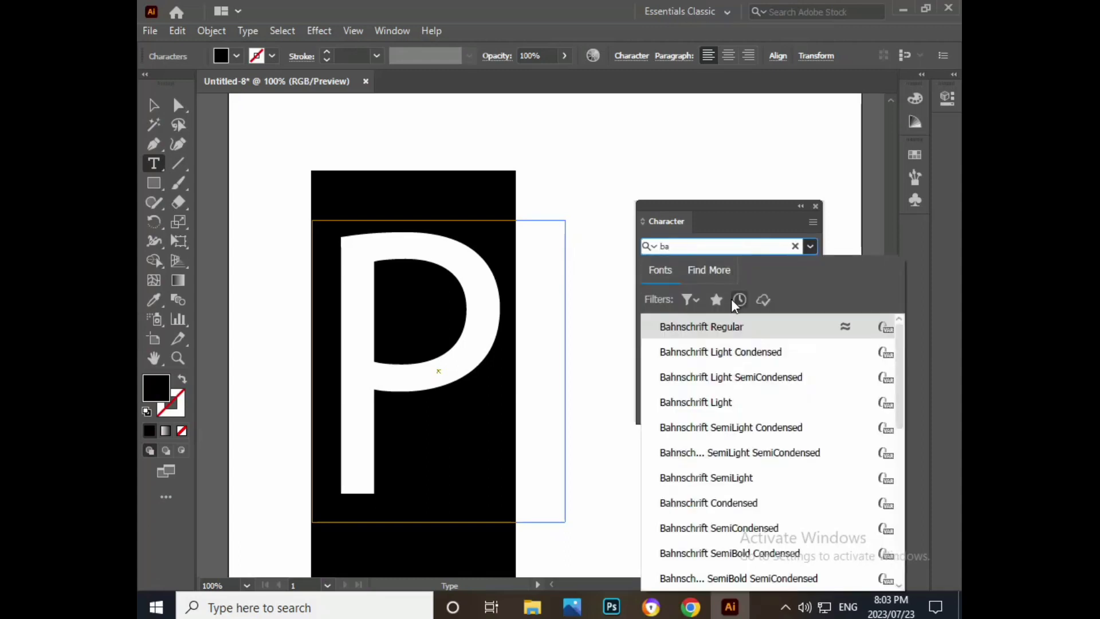
pyautogui.click(722, 327)
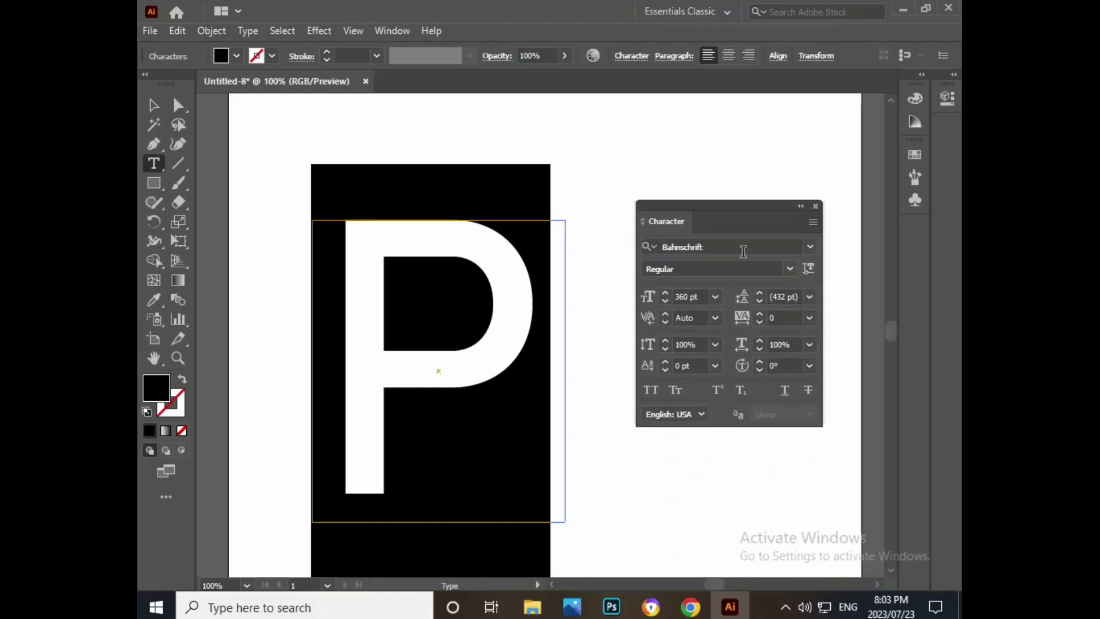
pyautogui.click(799, 206)
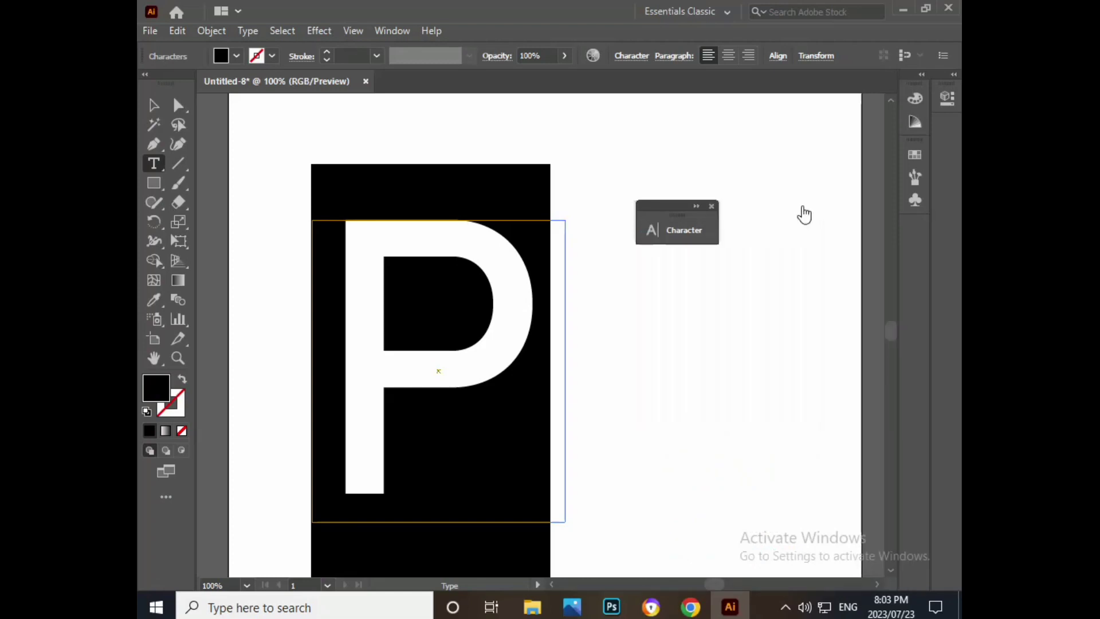
pyautogui.click(711, 205)
pyautogui.hotkey('ctrl', '-')
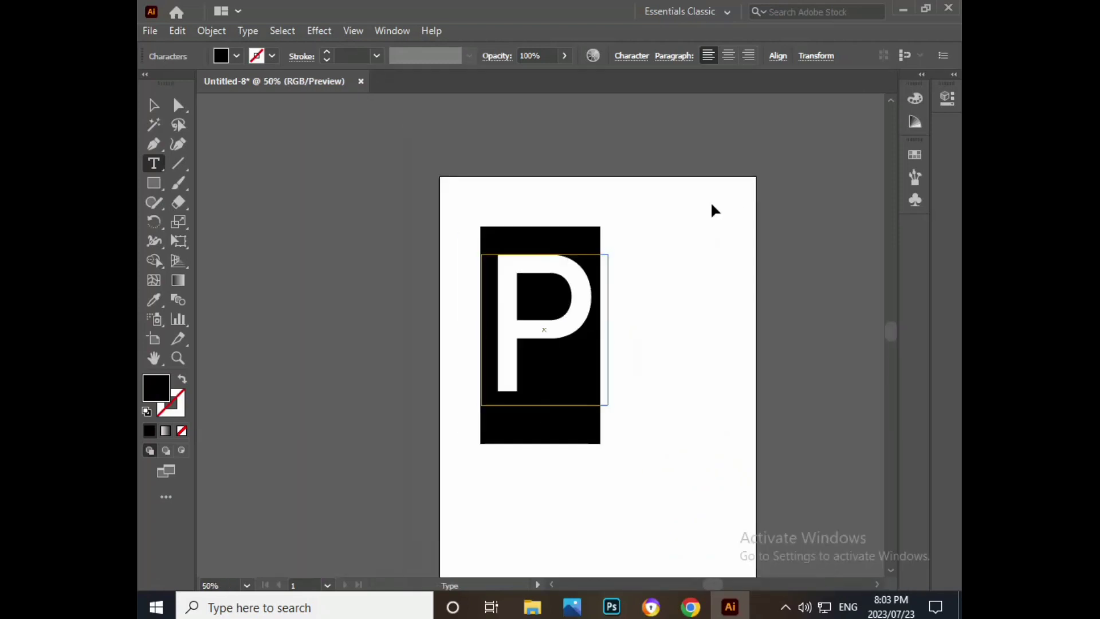
# Enlarge the P's text frame and select the letter for reformatting.
pyautogui.click(153, 105)
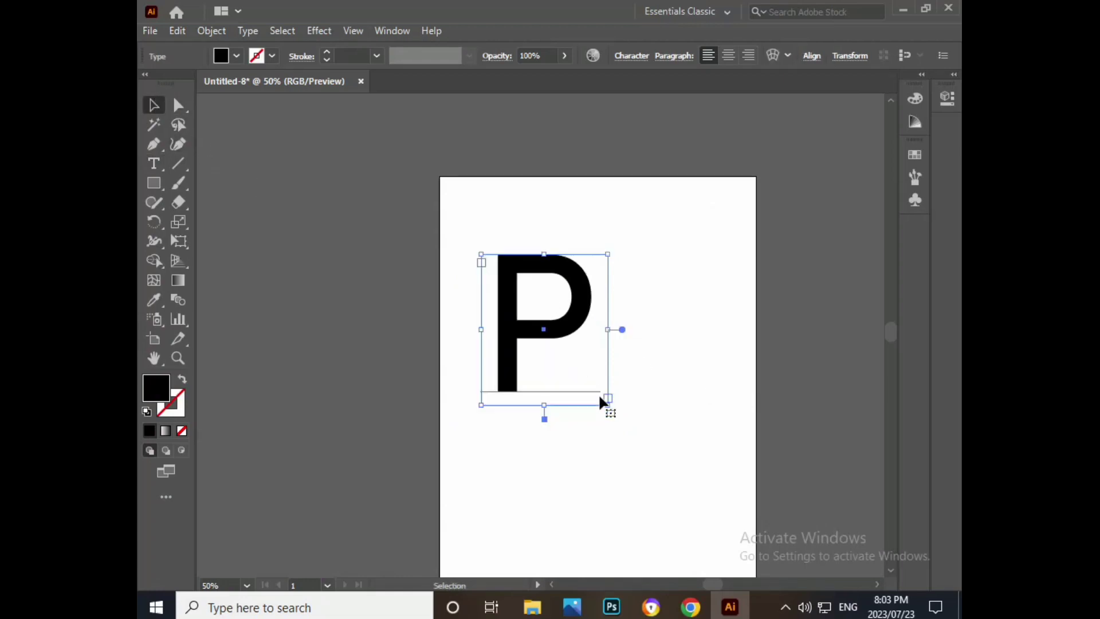
pyautogui.moveTo(602, 399); pyautogui.dragTo(662, 475)
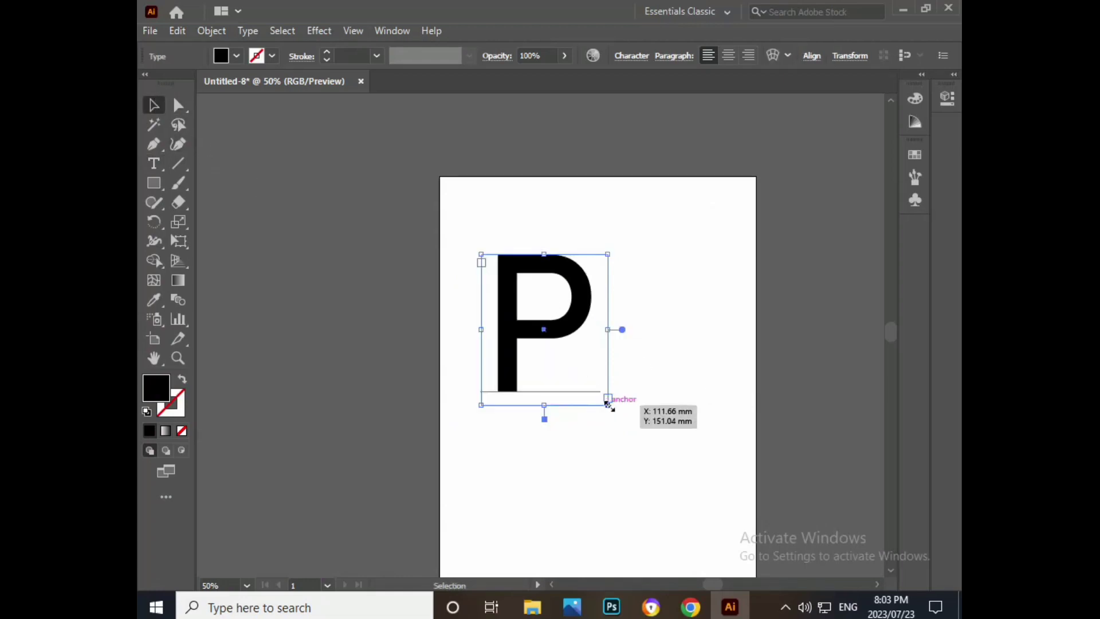
pyautogui.doubleClick(549, 331)
pyautogui.doubleClick(548, 331)
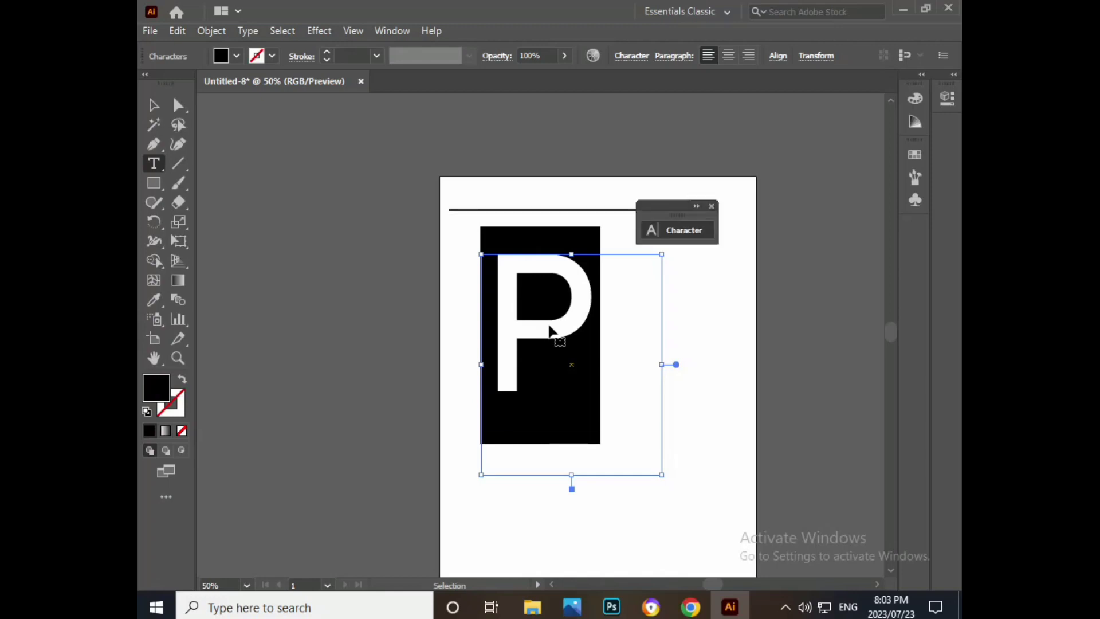
pyautogui.click(677, 230)
pyautogui.moveTo(516, 213); pyautogui.dragTo(296, 183)
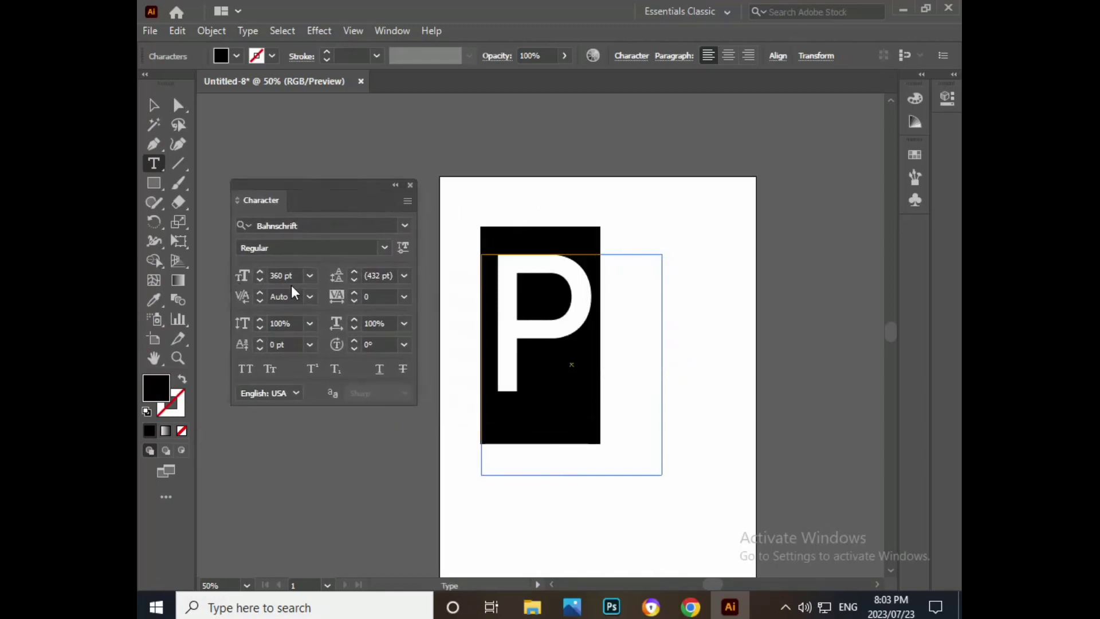
# Raise the P's font size further in the Character panel.
pyautogui.click(281, 275)
pyautogui.scroll(5, 282, 273)
pyautogui.scroll(5, 282, 273)
pyautogui.scroll(5, 282, 273)
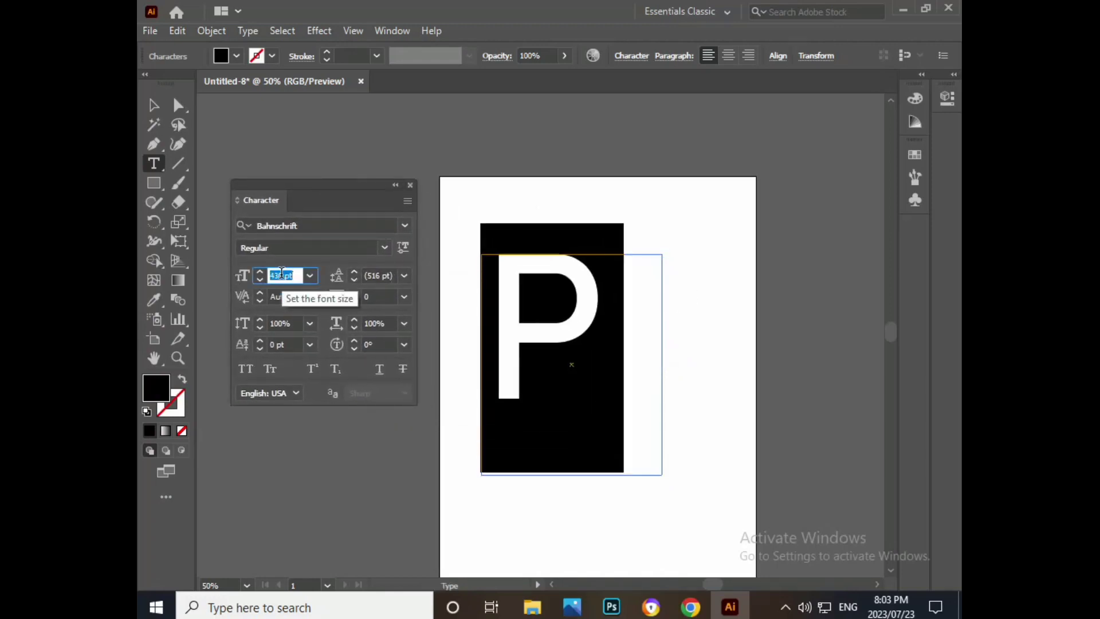
pyautogui.scroll(5, 282, 273)
pyautogui.scroll(5, 281, 273)
pyautogui.scroll(5, 281, 273)
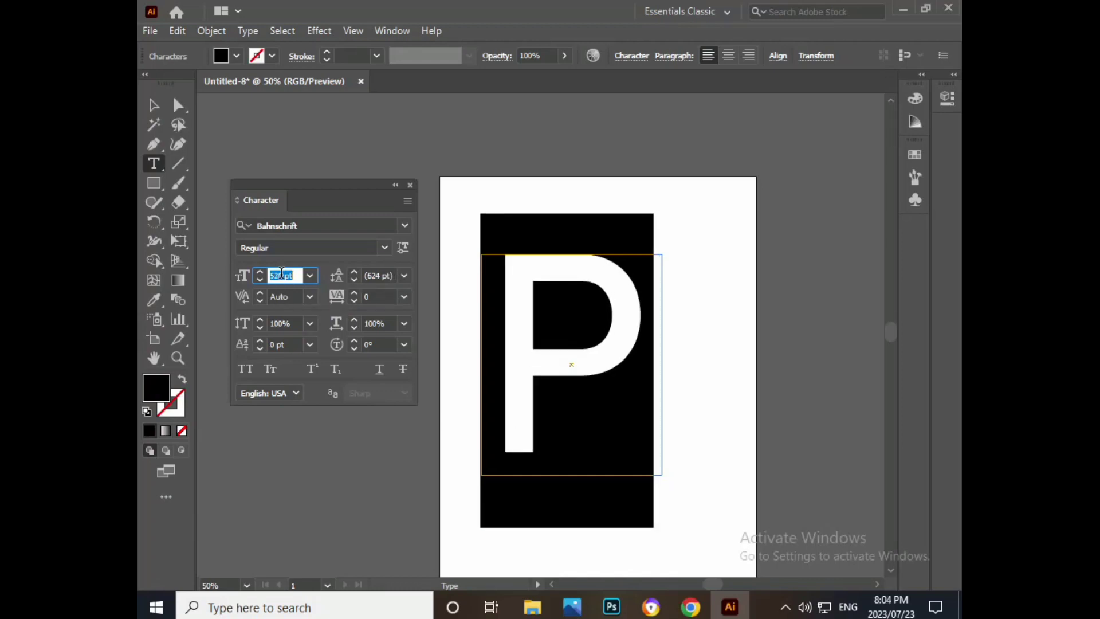
pyautogui.click(410, 185)
pyautogui.click(152, 109)
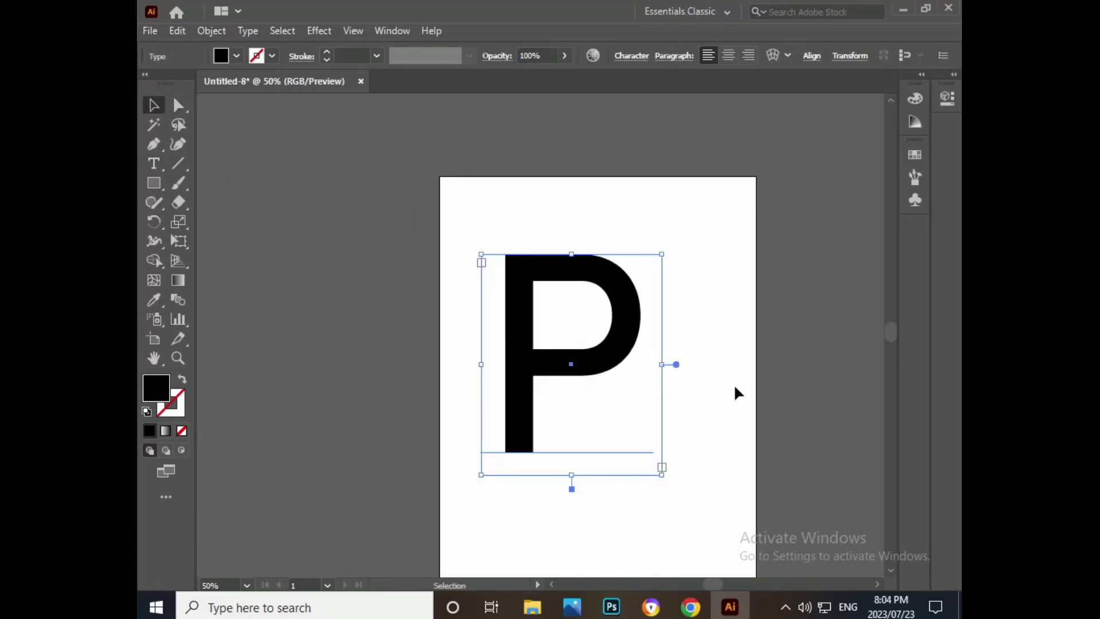
# Move the P to the upper left, duplicate it in front, and retype the copy as N.
pyautogui.click(762, 397)
pyautogui.moveTo(625, 337)
pyautogui.mouseDown()
pyautogui.moveTo(507, 296)
pyautogui.moveTo(564, 280)
pyautogui.moveTo(771, 358)
pyautogui.moveTo(872, 254)
pyautogui.mouseUp()
pyautogui.hotkey('ctrl', 'c')
pyautogui.hotkey('ctrl', 'f')
pyautogui.doubleClick(755, 321)
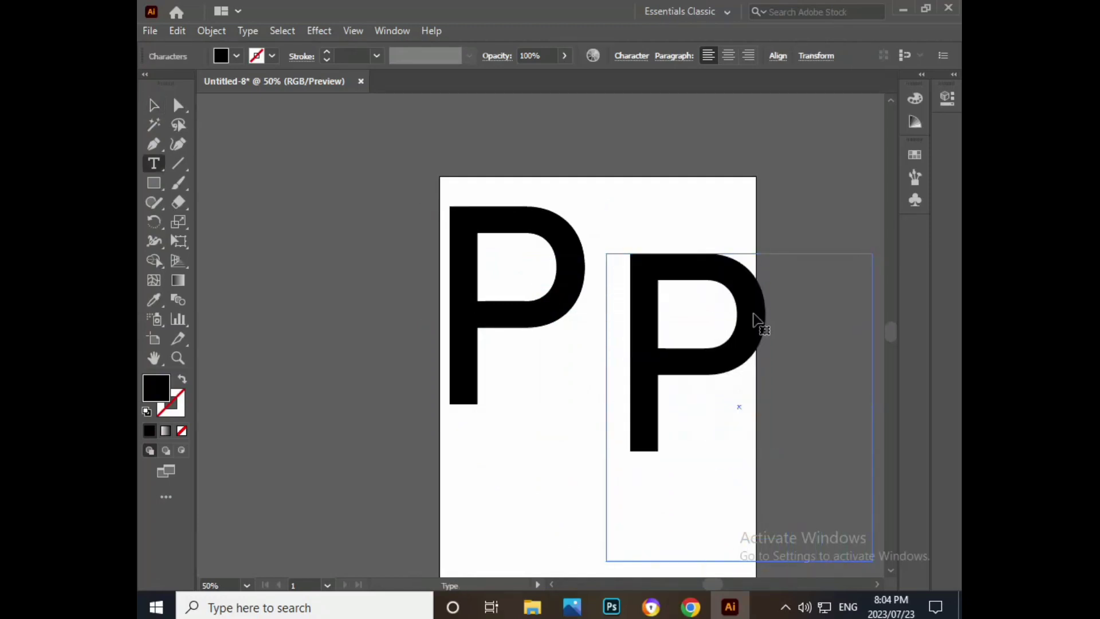
pyautogui.press('BackSpace')
pyautogui.write('N')
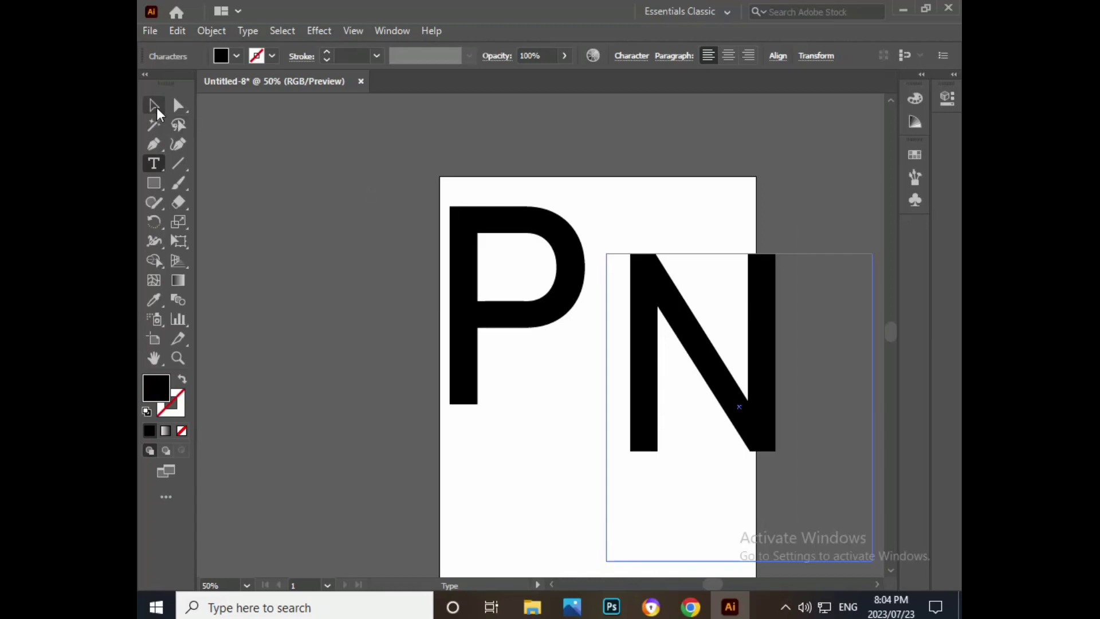
# Convert both the N and the P text into outlines.
pyautogui.click(154, 105)
pyautogui.rightClick(654, 254)
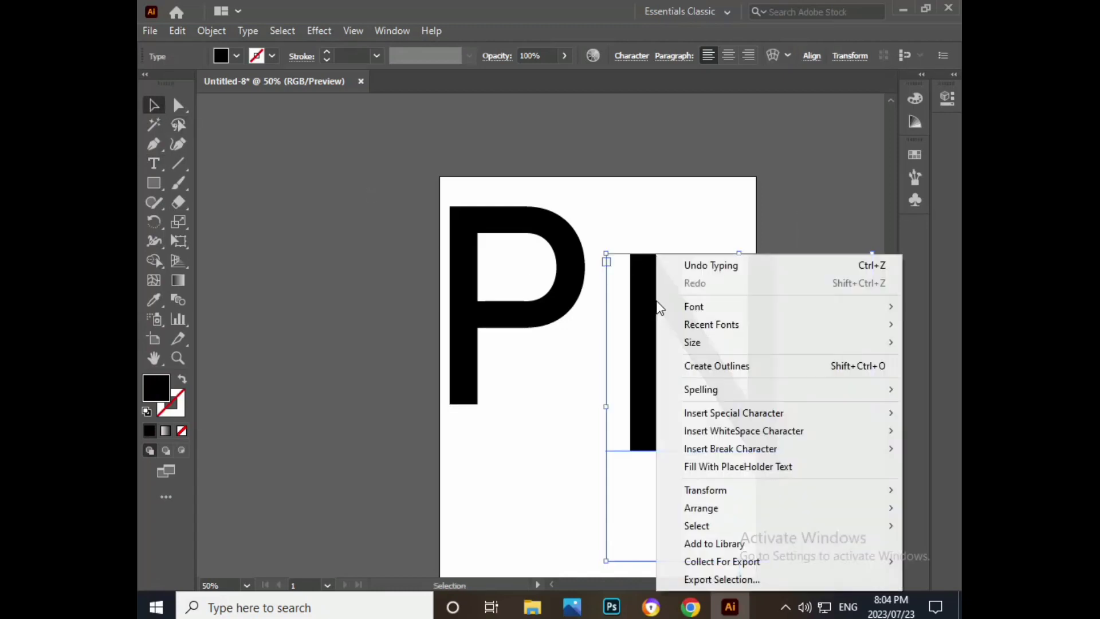
pyautogui.click(708, 369)
pyautogui.click(570, 284)
pyautogui.rightClick(570, 284)
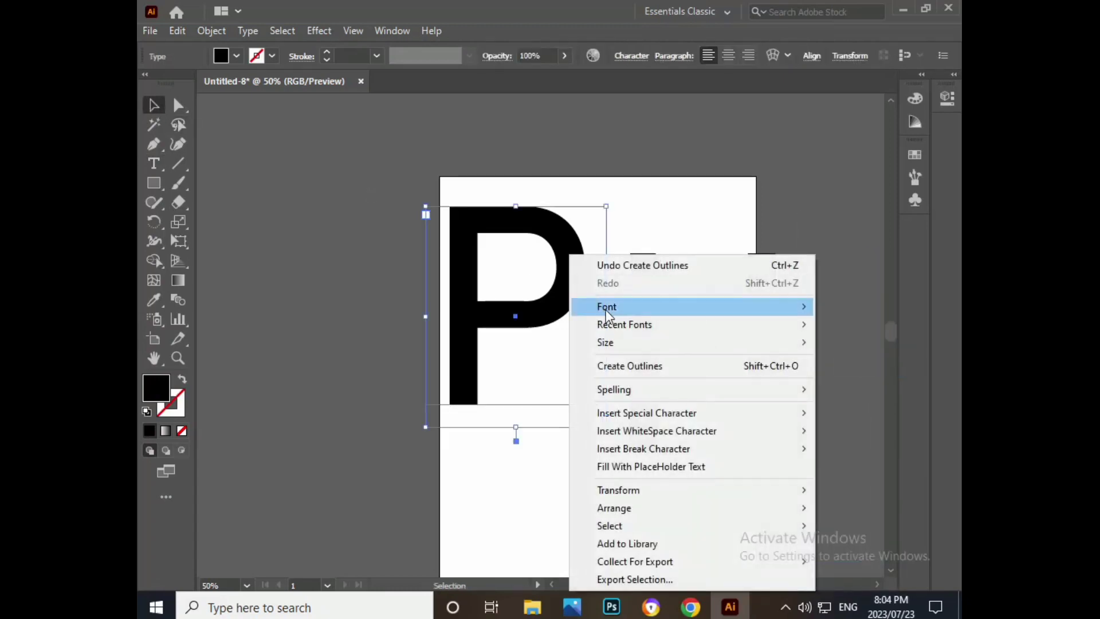
pyautogui.click(630, 366)
# Place the P near the page centre and drag the N over it to overlap.
pyautogui.moveTo(670, 368); pyautogui.dragTo(768, 344)
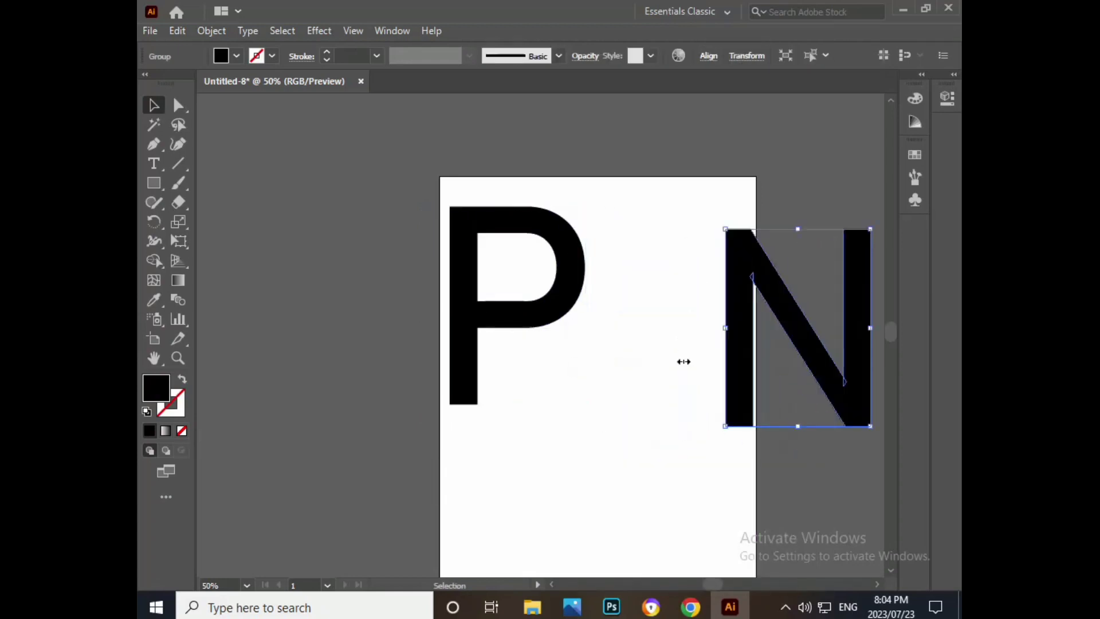
pyautogui.click(589, 422)
pyautogui.moveTo(621, 445); pyautogui.dragTo(561, 425)
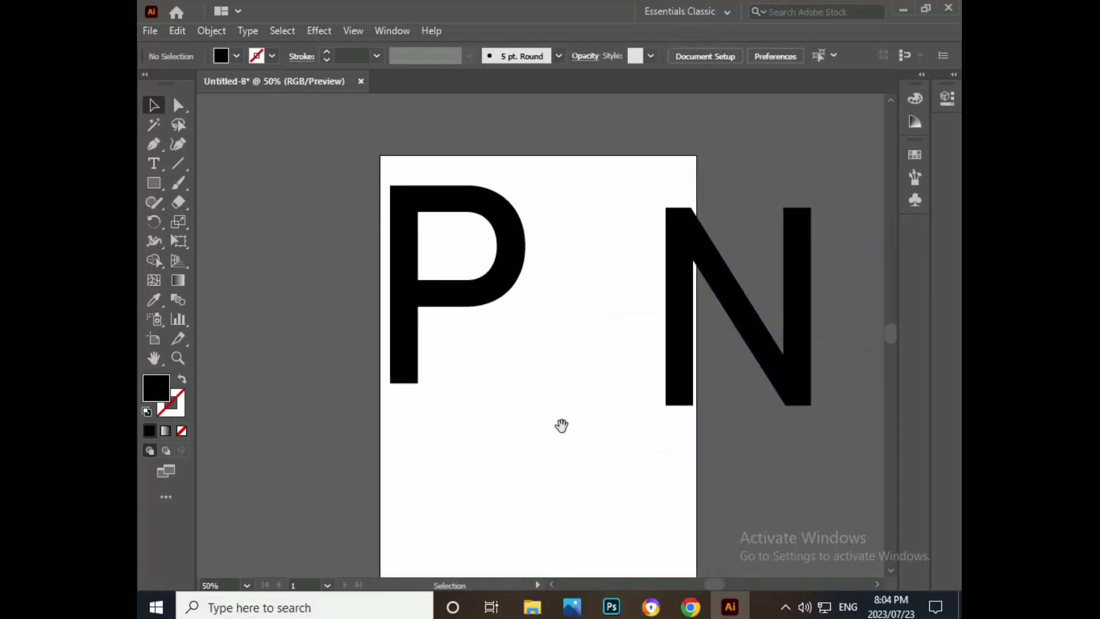
pyautogui.hotkey('ctrl', '+')
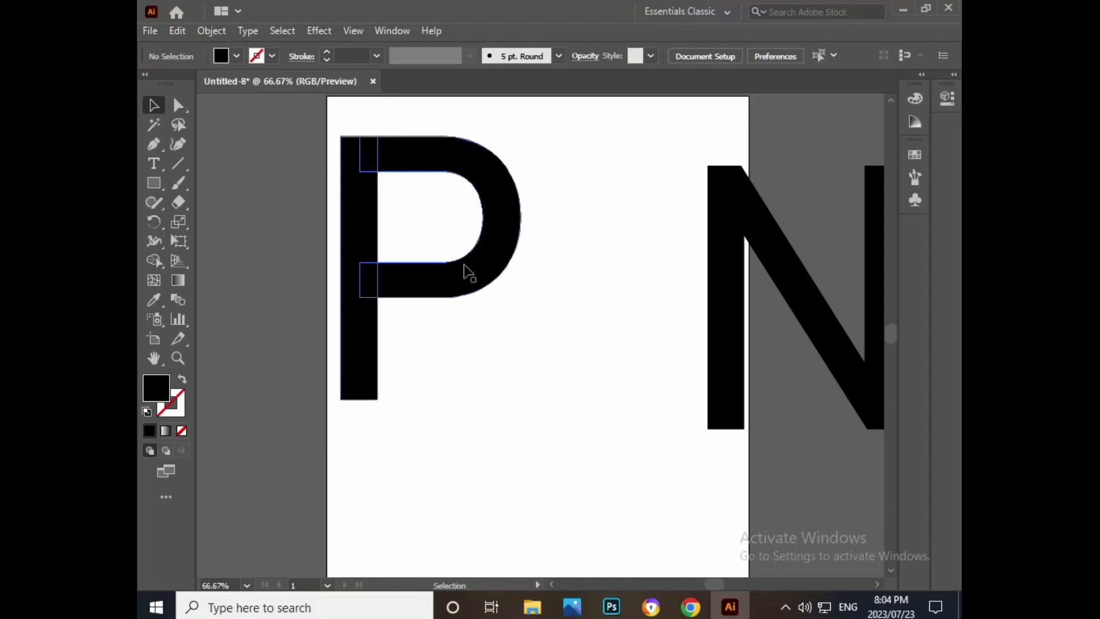
pyautogui.moveTo(464, 267)
pyautogui.mouseDown()
pyautogui.moveTo(593, 356)
pyautogui.moveTo(606, 346)
pyautogui.mouseUp()
pyautogui.click(689, 350)
pyautogui.moveTo(717, 335); pyautogui.dragTo(471, 389)
pyautogui.click(618, 520)
# Marquee-select both overlapping letters.
pyautogui.moveTo(438, 243); pyautogui.dragTo(595, 366)
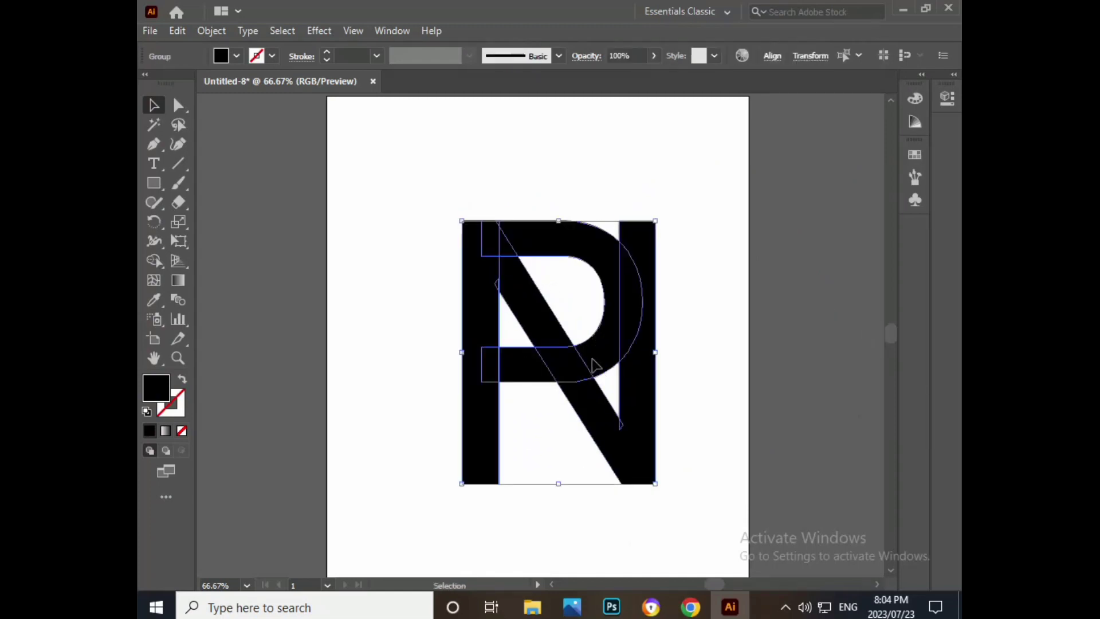
pyautogui.scroll(1, 593, 365)
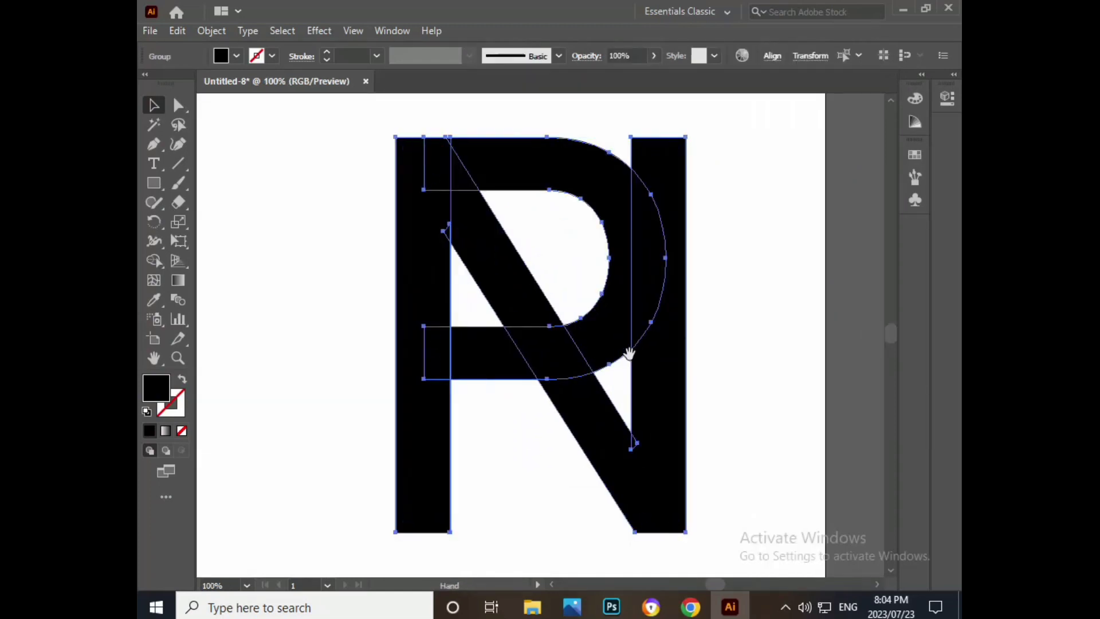
pyautogui.moveTo(559, 372)
pyautogui.mouseDown()
pyautogui.moveTo(689, 352)
pyautogui.moveTo(675, 363)
pyautogui.moveTo(558, 366)
pyautogui.mouseUp()
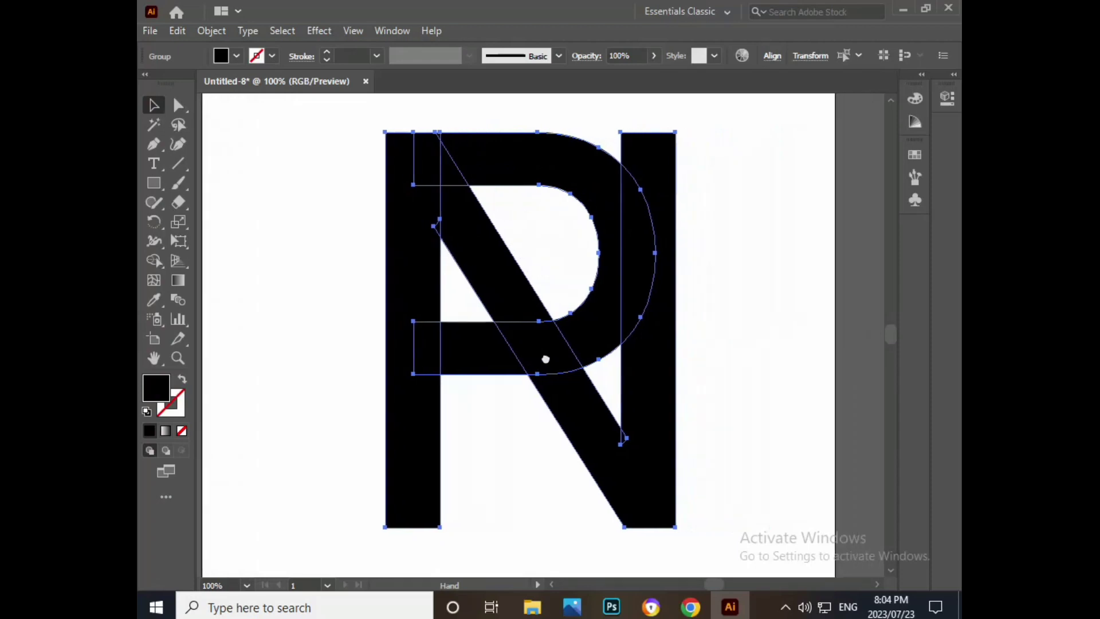
pyautogui.click(748, 308)
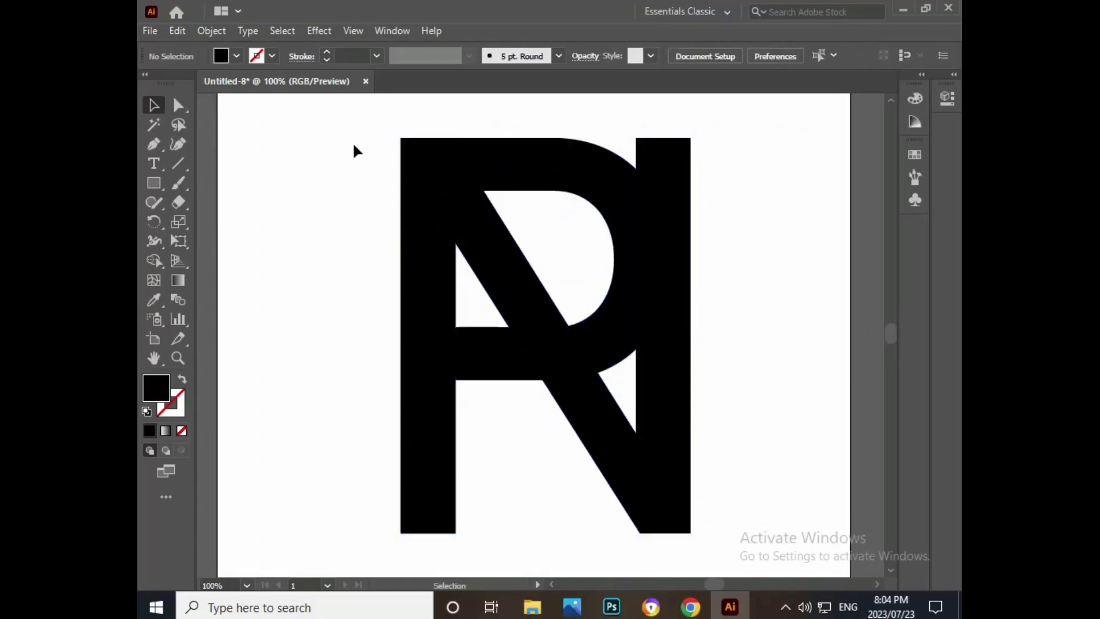
pyautogui.moveTo(352, 139)
pyautogui.mouseDown()
pyautogui.moveTo(623, 364)
pyautogui.moveTo(726, 504)
pyautogui.mouseUp()
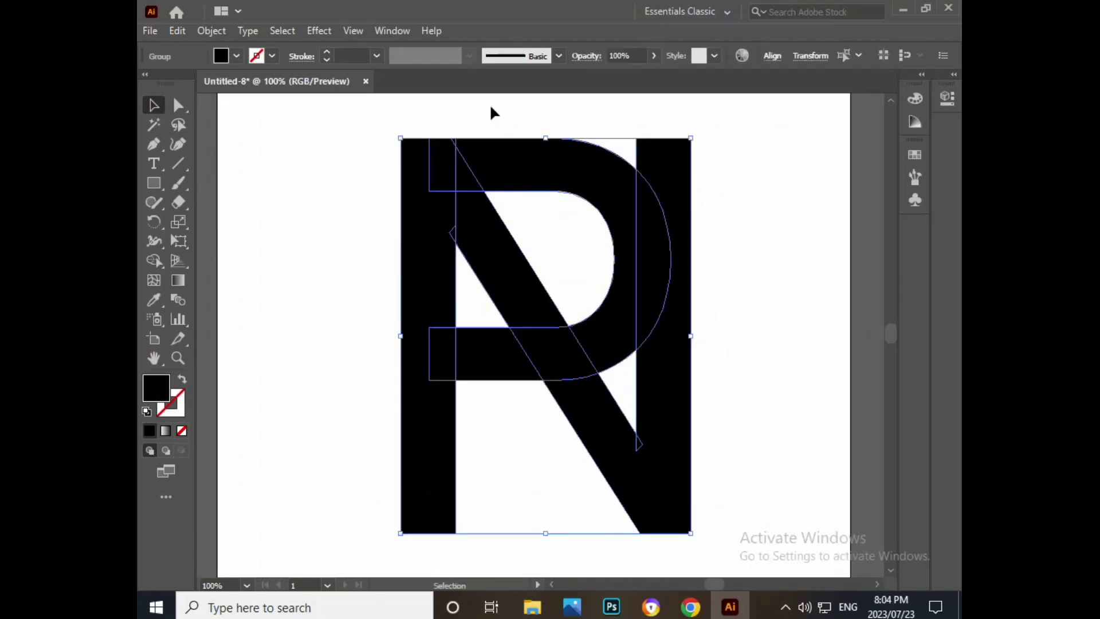
# Apply a 2 mm Offset Path to both letters and reselect all resulting shapes.
pyautogui.click(212, 31)
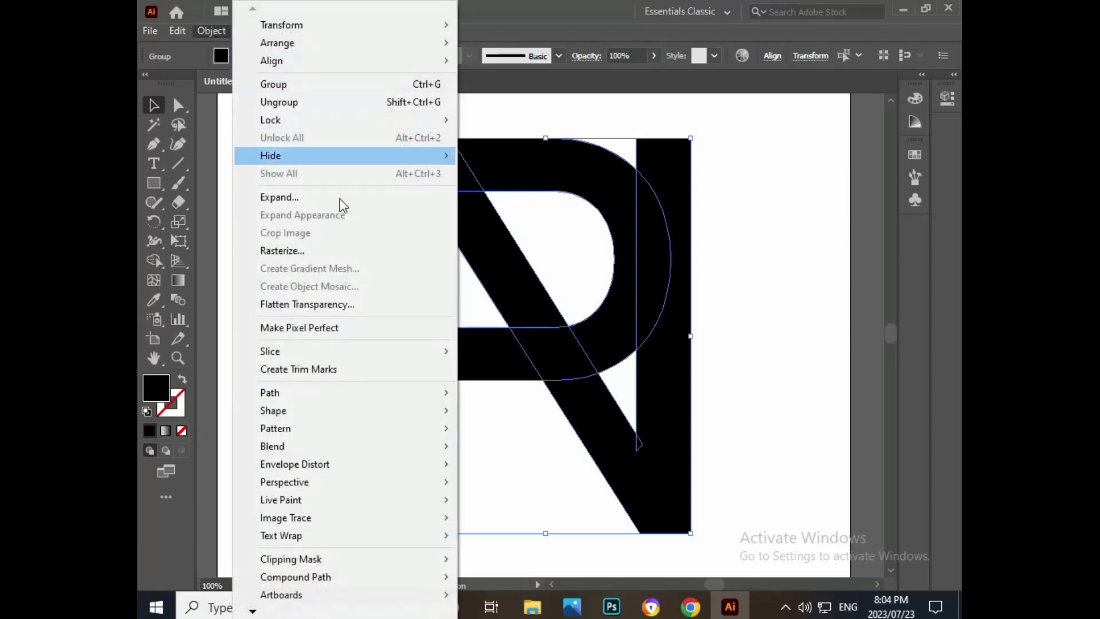
pyautogui.moveTo(343, 392)
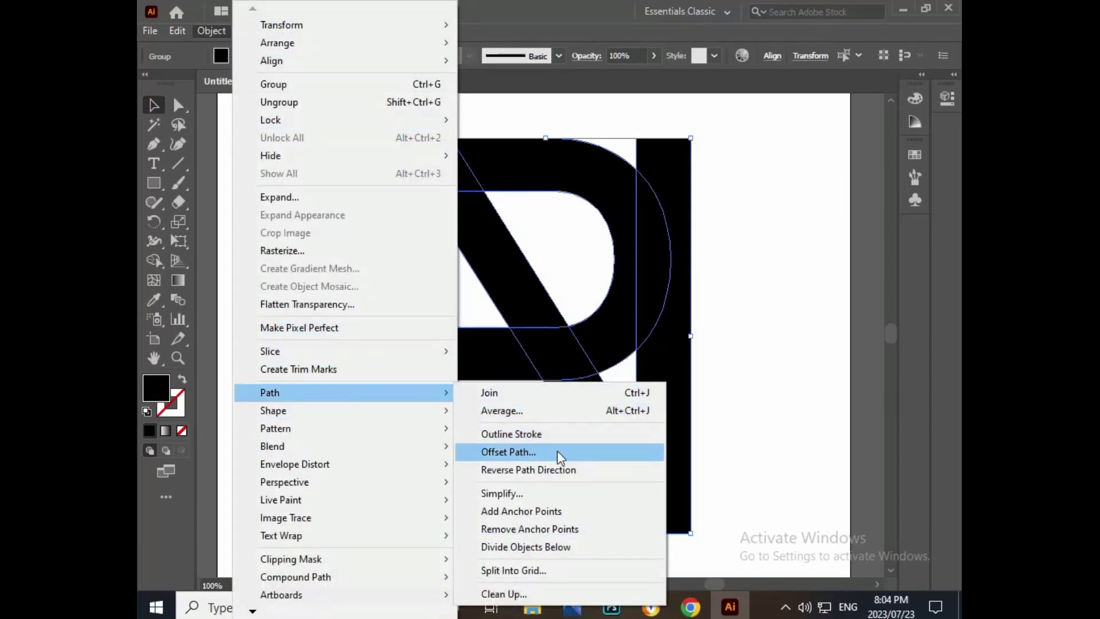
pyautogui.click(514, 450)
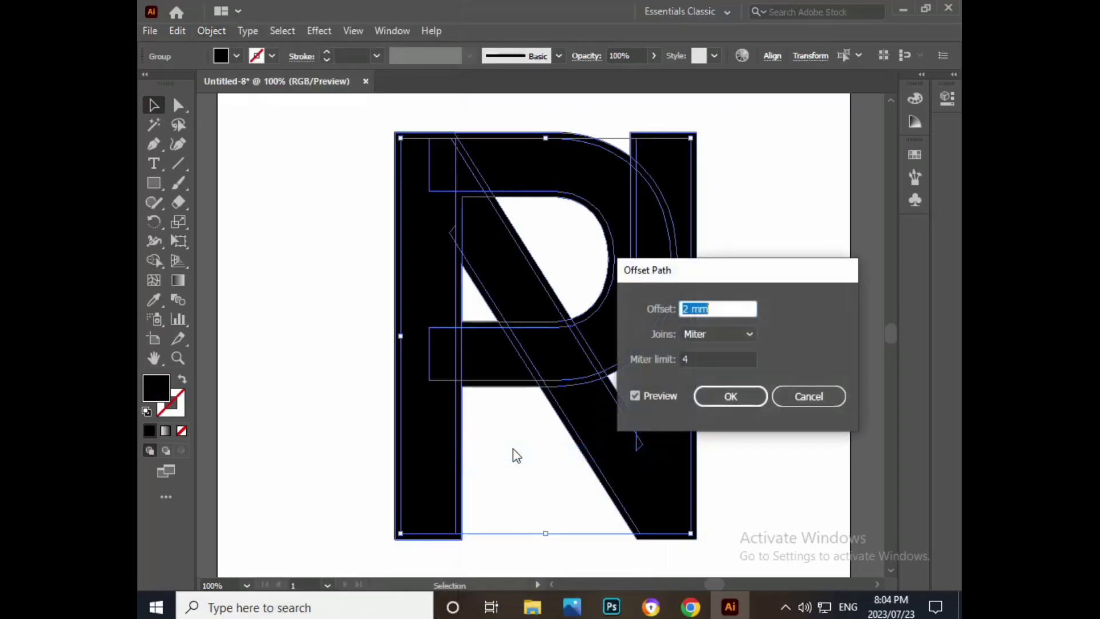
pyautogui.click(651, 398)
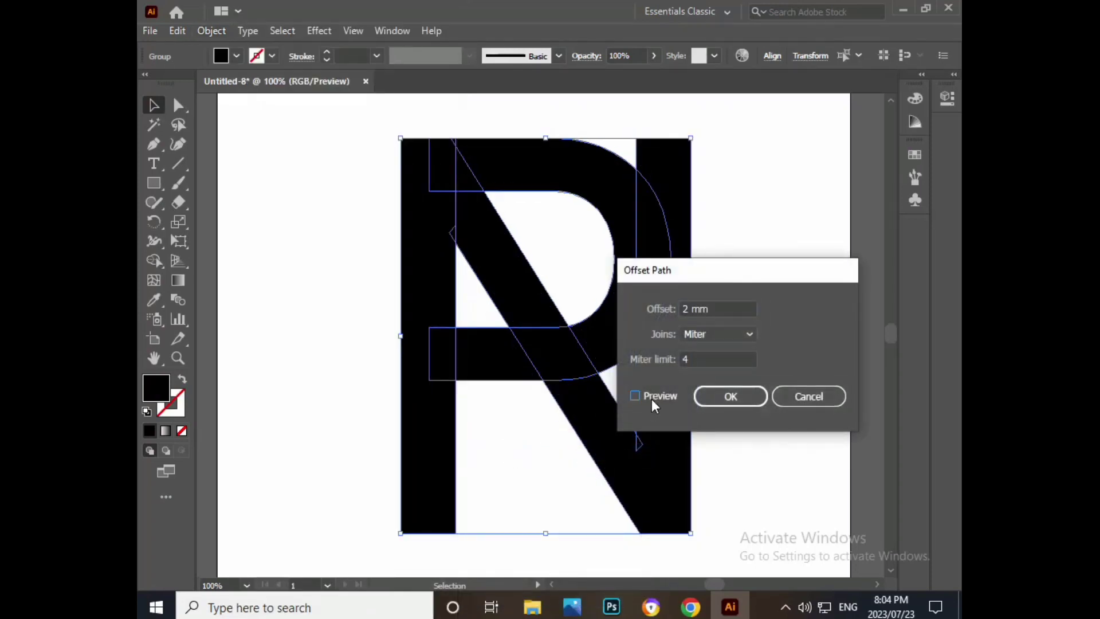
pyautogui.click(725, 310)
pyautogui.press('Down')
pyautogui.press('Down')
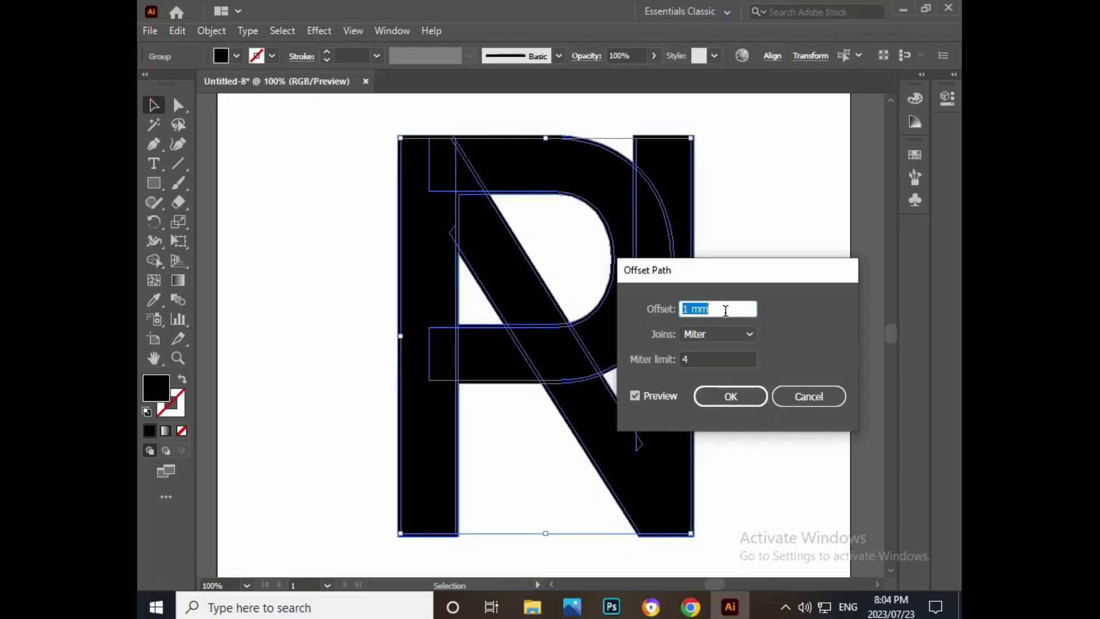
pyautogui.press('Up')
pyautogui.press('Up')
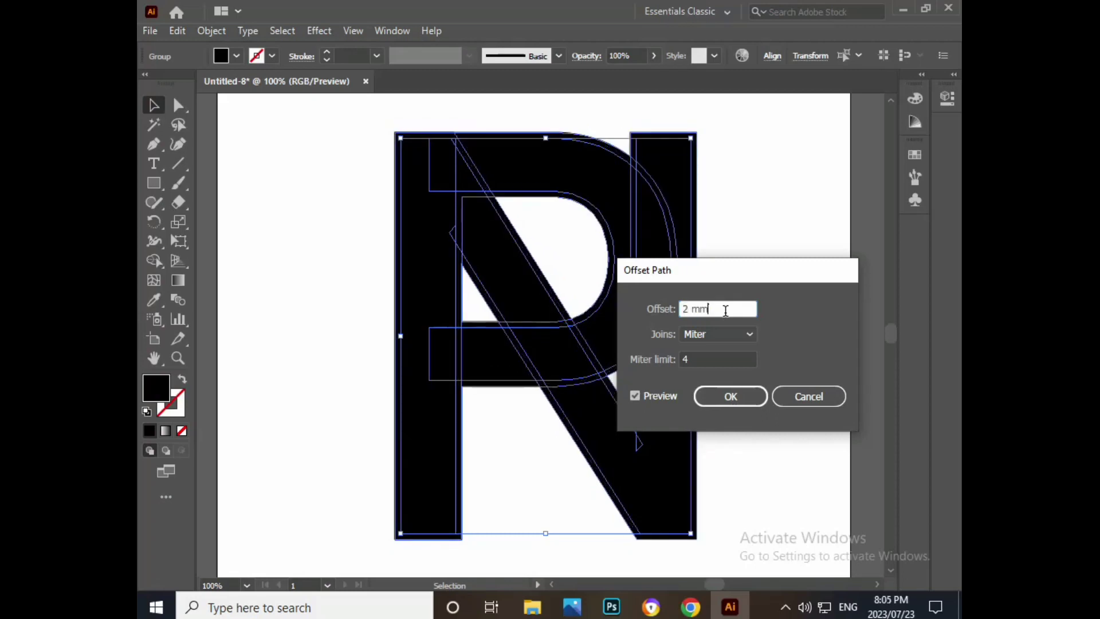
pyautogui.click(656, 397)
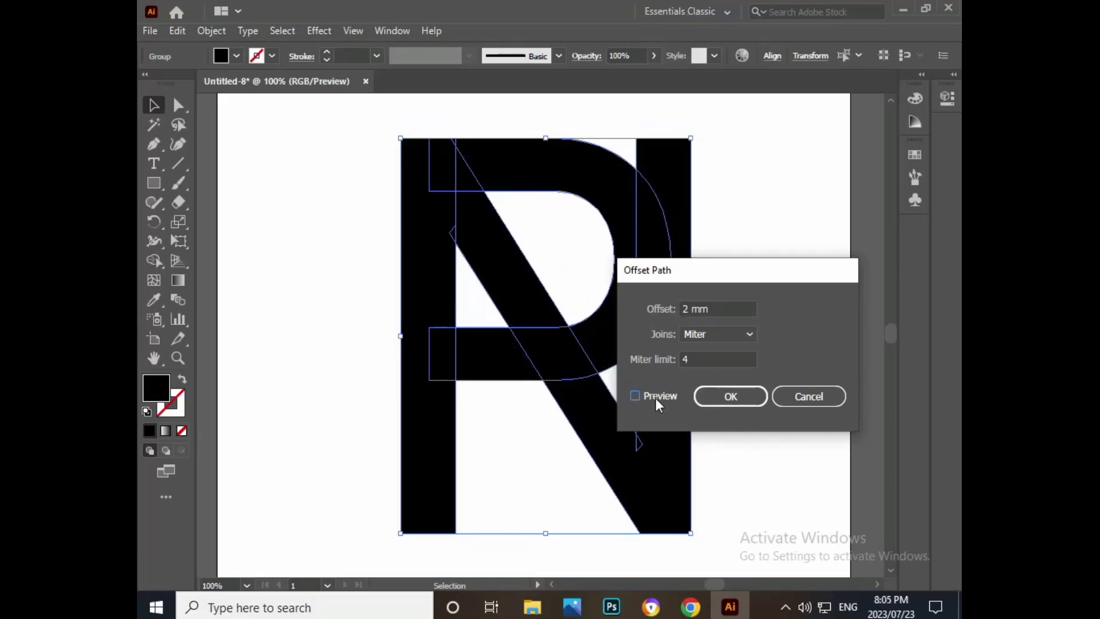
pyautogui.click(725, 400)
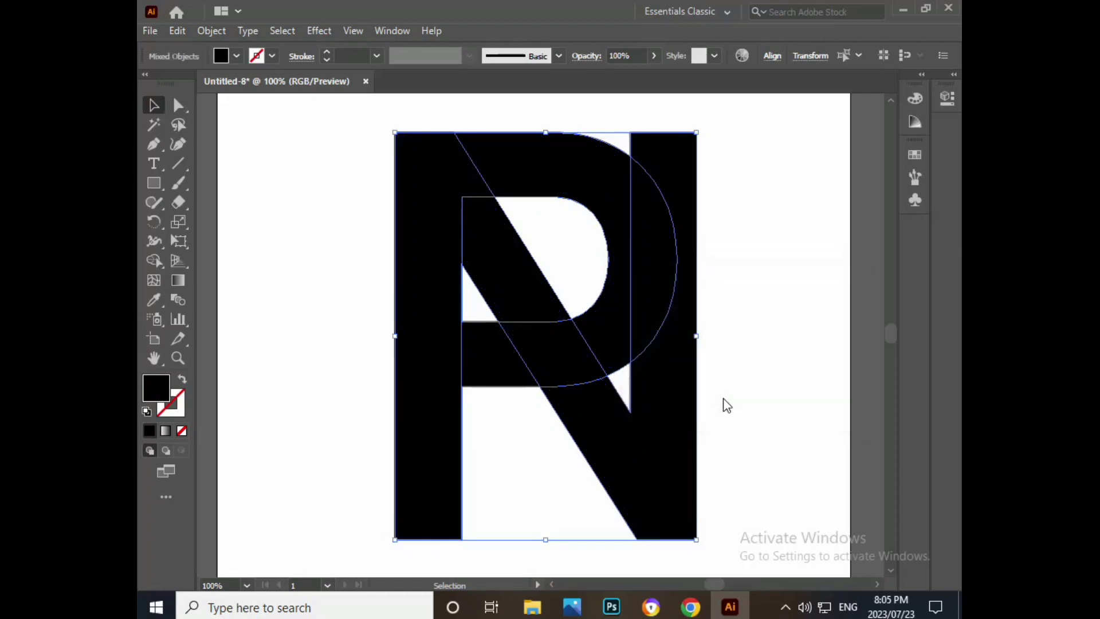
pyautogui.click(750, 364)
pyautogui.moveTo(335, 107)
pyautogui.mouseDown()
pyautogui.moveTo(785, 493)
pyautogui.moveTo(794, 554)
pyautogui.mouseUp()
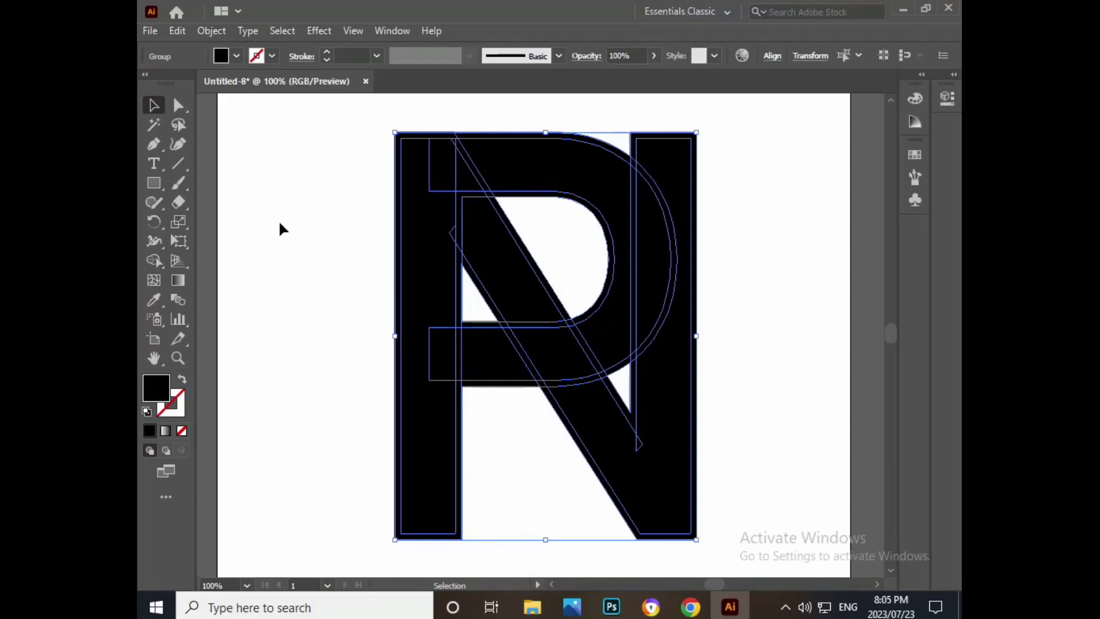
# Pick the Shape Builder tool and zoom to 200% on the top of the letters.
pyautogui.click(153, 259)
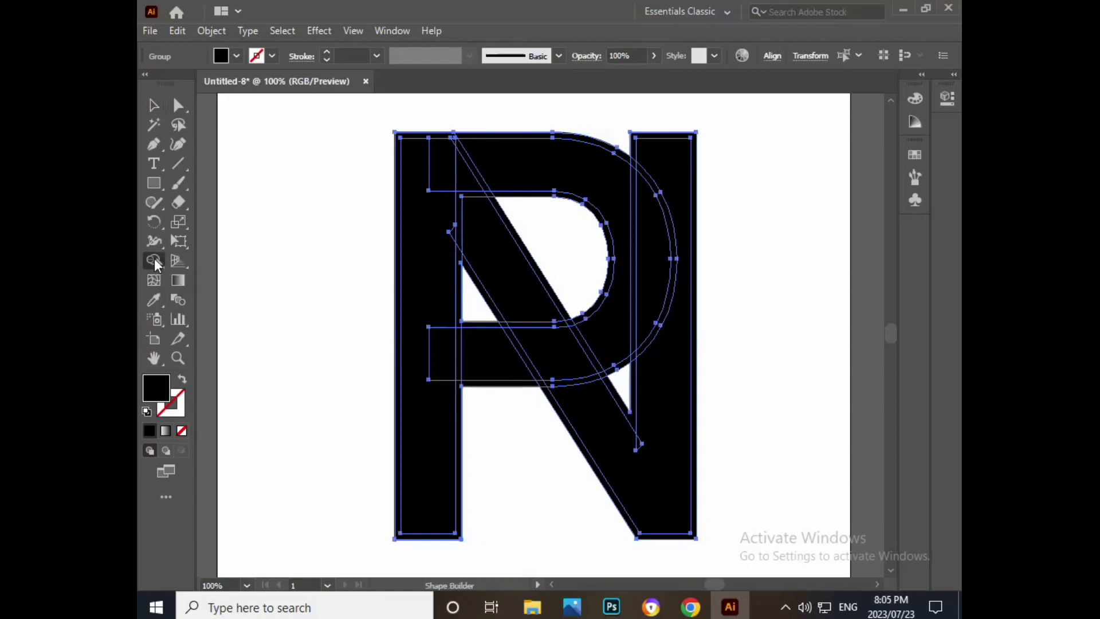
pyautogui.click(157, 260)
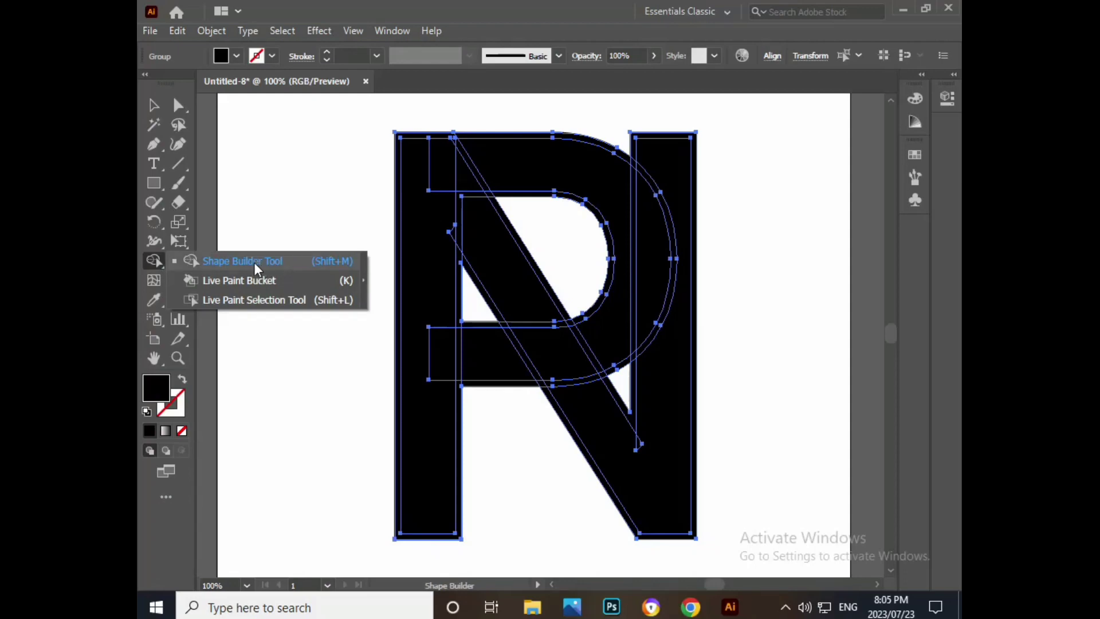
pyautogui.click(280, 262)
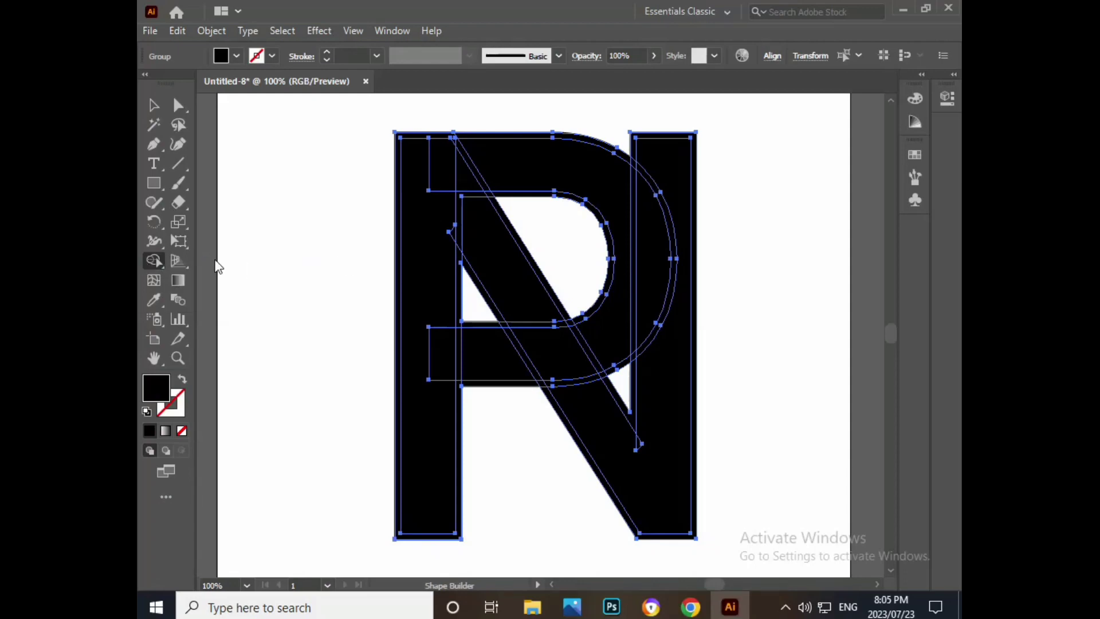
pyautogui.hotkey('ctrl', '=')
pyautogui.hotkey('ctrl', '=')
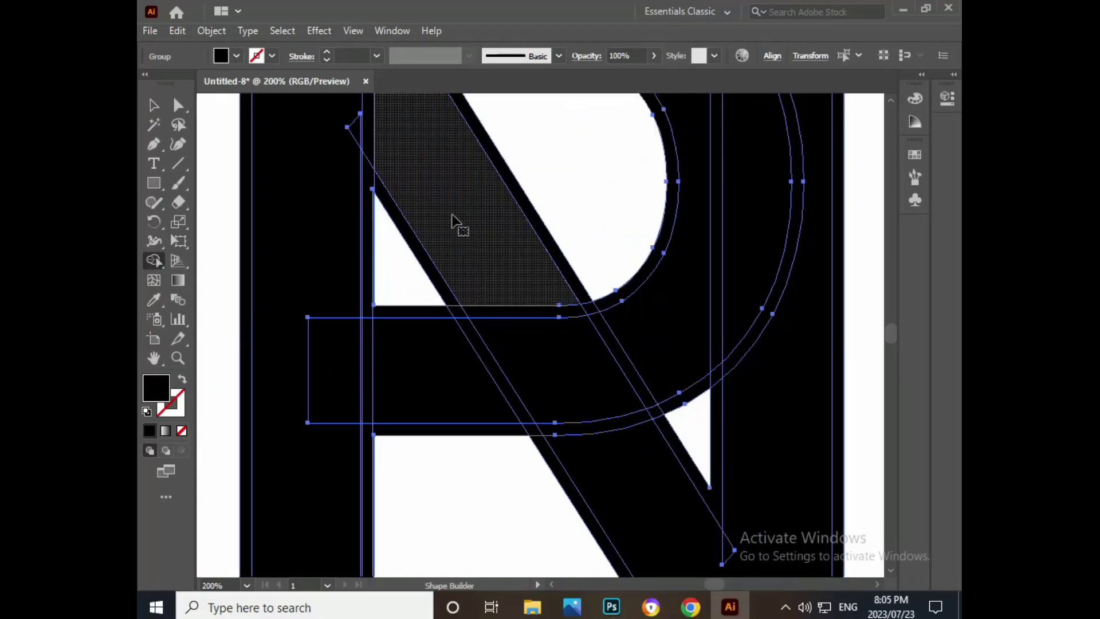
pyautogui.moveTo(338, 165)
pyautogui.mouseDown()
pyautogui.moveTo(412, 385)
pyautogui.moveTo(405, 420)
pyautogui.mouseUp()
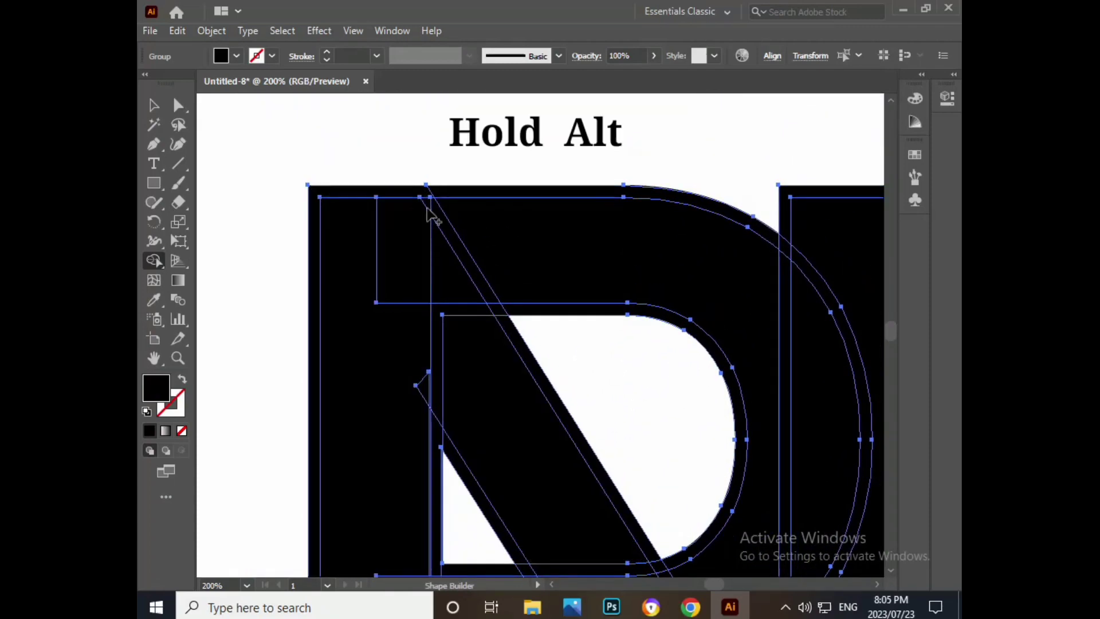
# Delete the thin strips along the N's diagonal and under the P's bowl.
pyautogui.keyDown('alt'); pyautogui.click(463, 258); pyautogui.keyUp('alt')
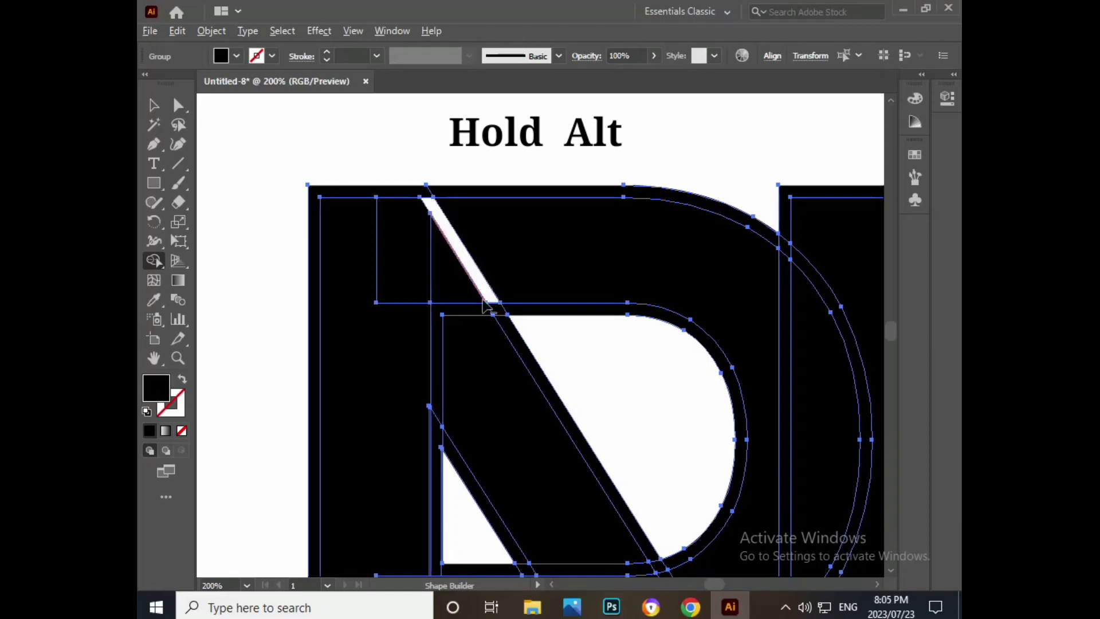
pyautogui.scroll(-3, 542, 271)
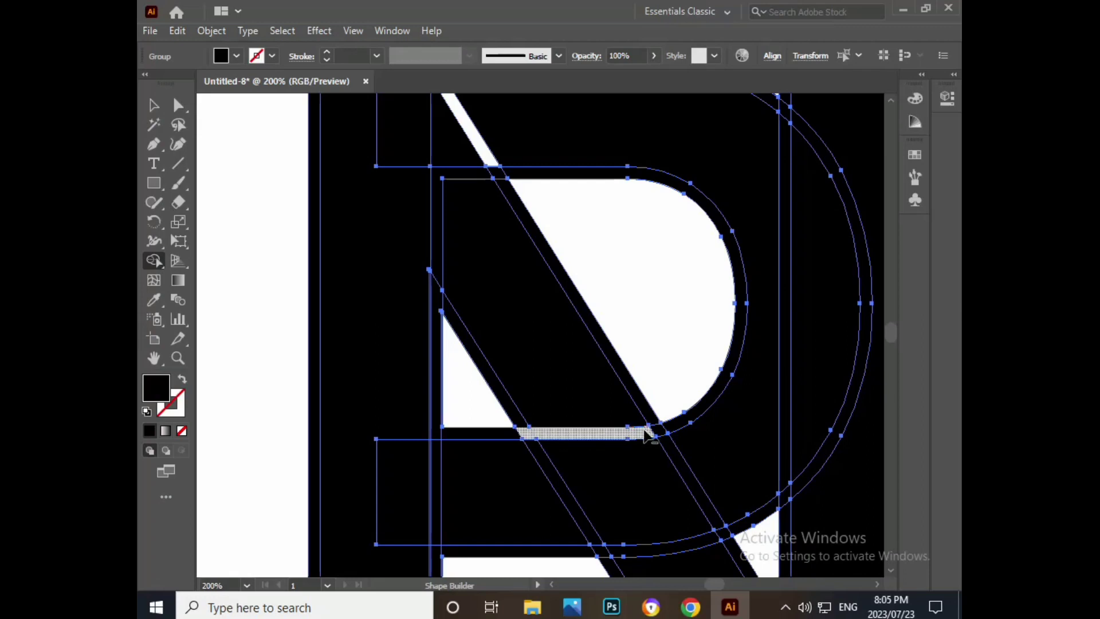
pyautogui.scroll(-2, 648, 440)
pyautogui.press('alt')
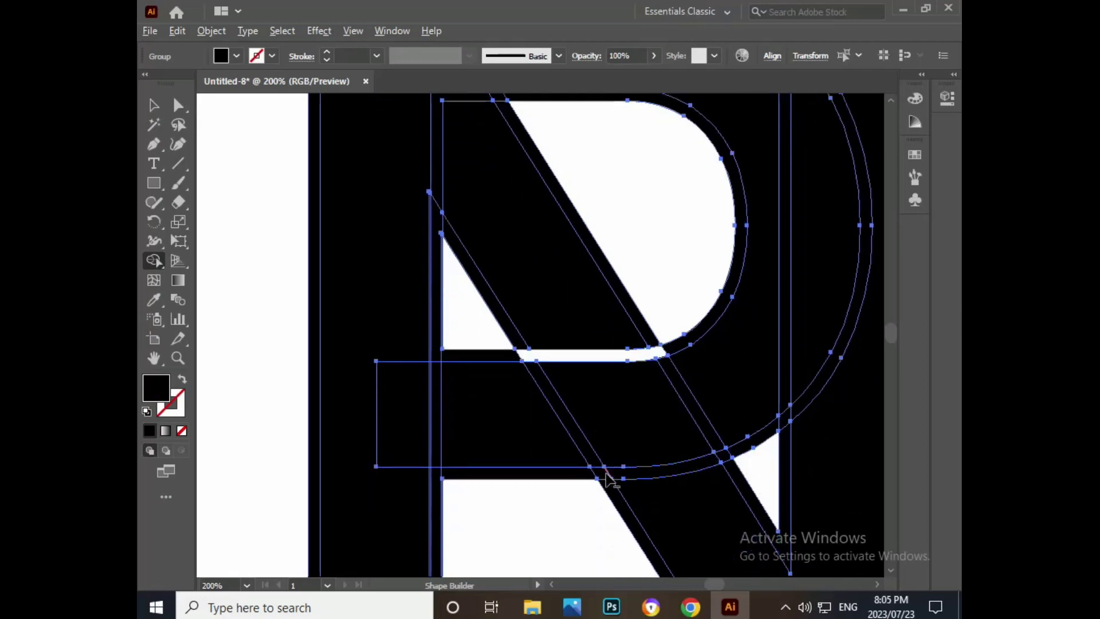
pyautogui.moveTo(605, 477); pyautogui.dragTo(754, 449)
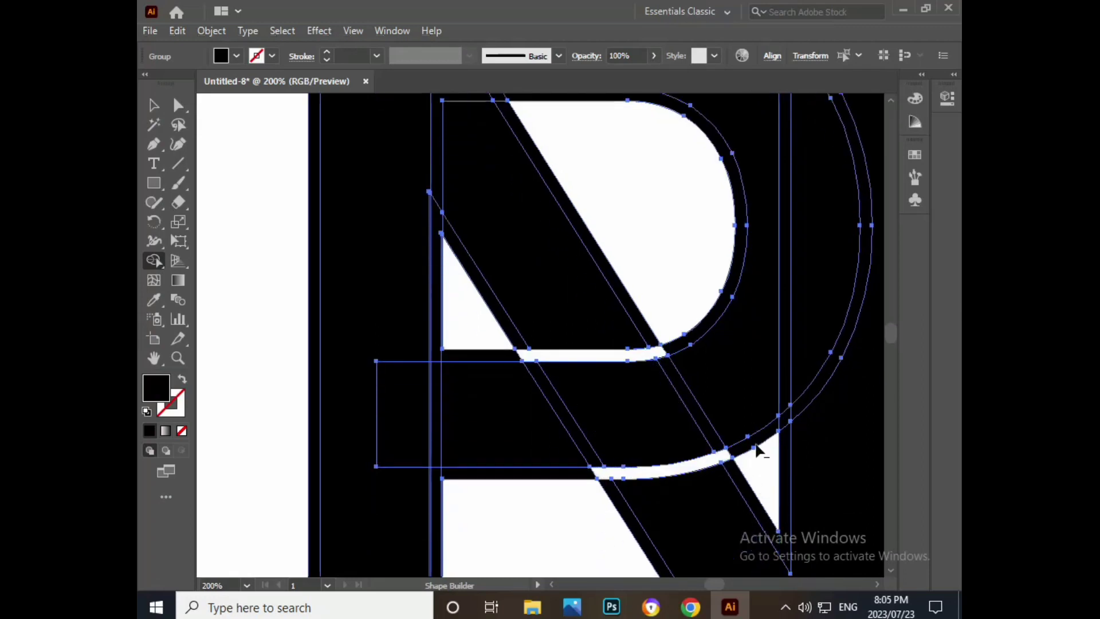
pyautogui.scroll(3, 847, 361)
pyautogui.scroll(2, 847, 361)
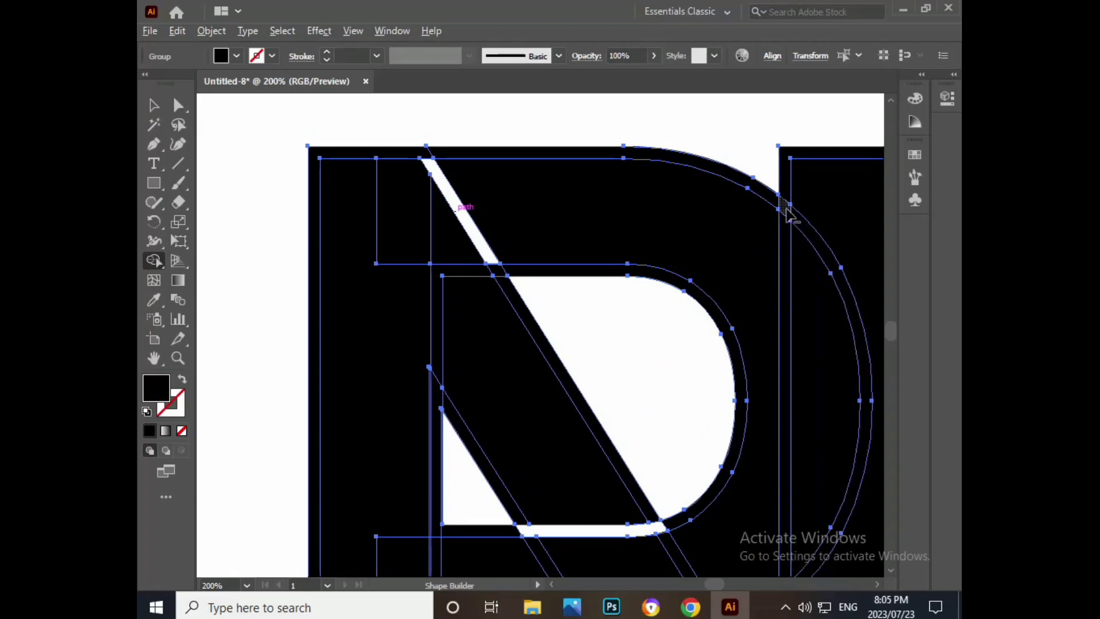
pyautogui.scroll(-3, 796, 221)
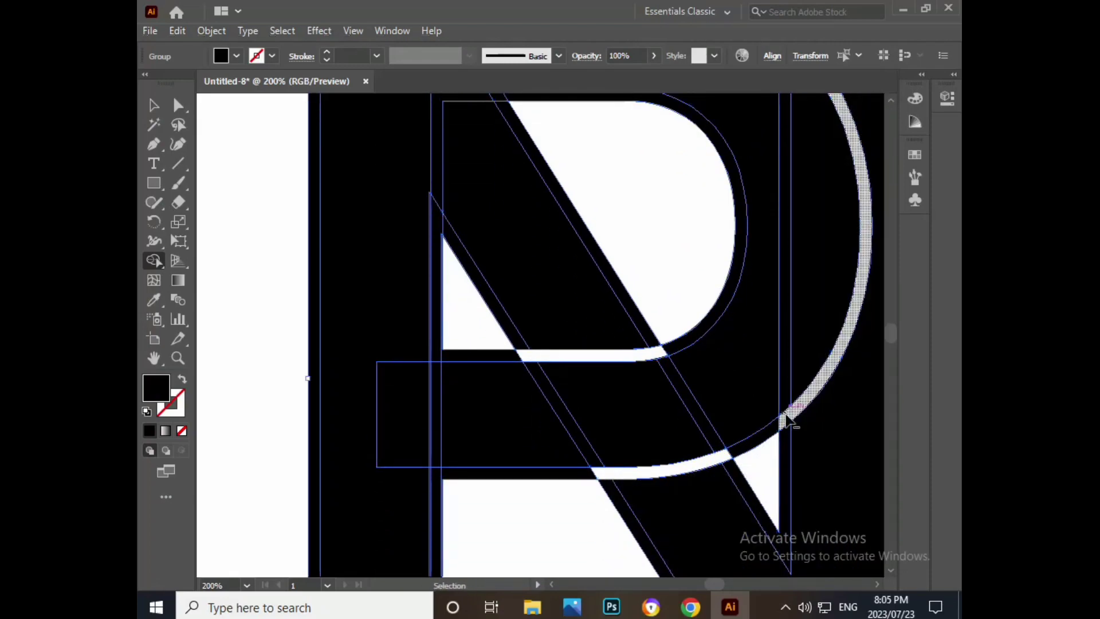
pyautogui.hotkey('ctrl', '1')
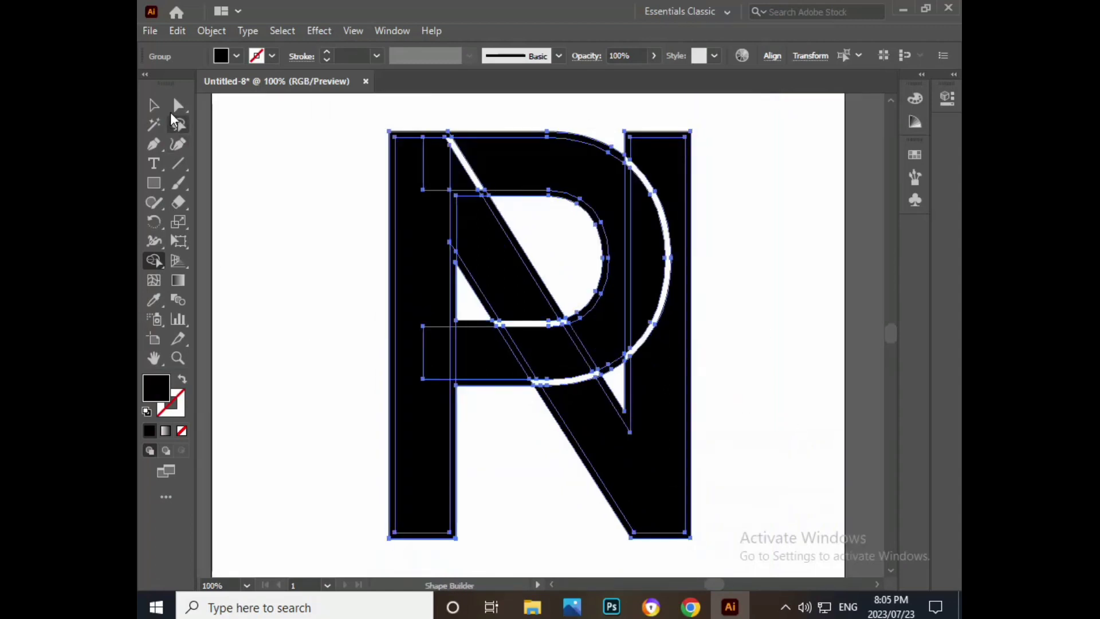
pyautogui.click(154, 104)
# Reselect the monogram with Shape Builder and delete the thin strips beside the left stem.
pyautogui.click(270, 161)
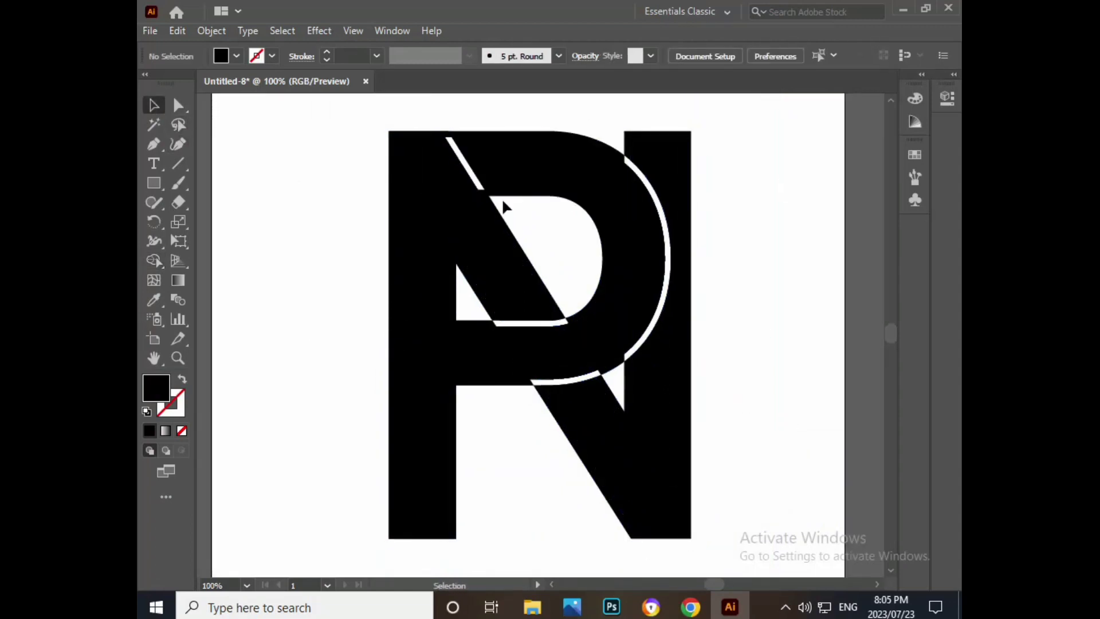
pyautogui.moveTo(290, 108)
pyautogui.mouseDown()
pyautogui.moveTo(784, 559)
pyautogui.moveTo(702, 540)
pyautogui.mouseUp()
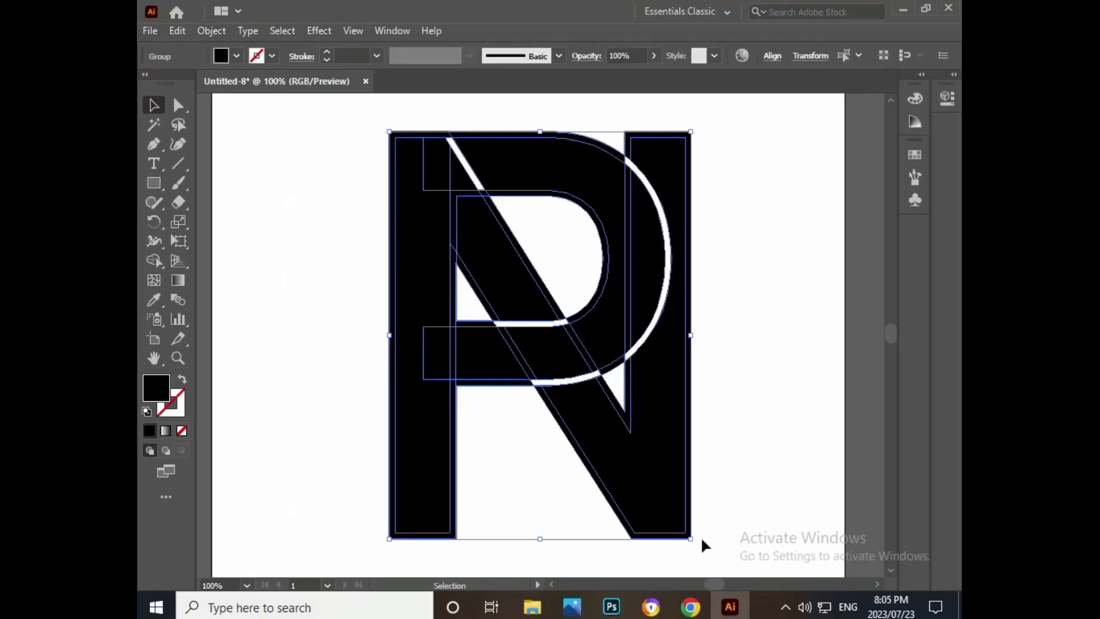
pyautogui.click(155, 263)
pyautogui.click(201, 263)
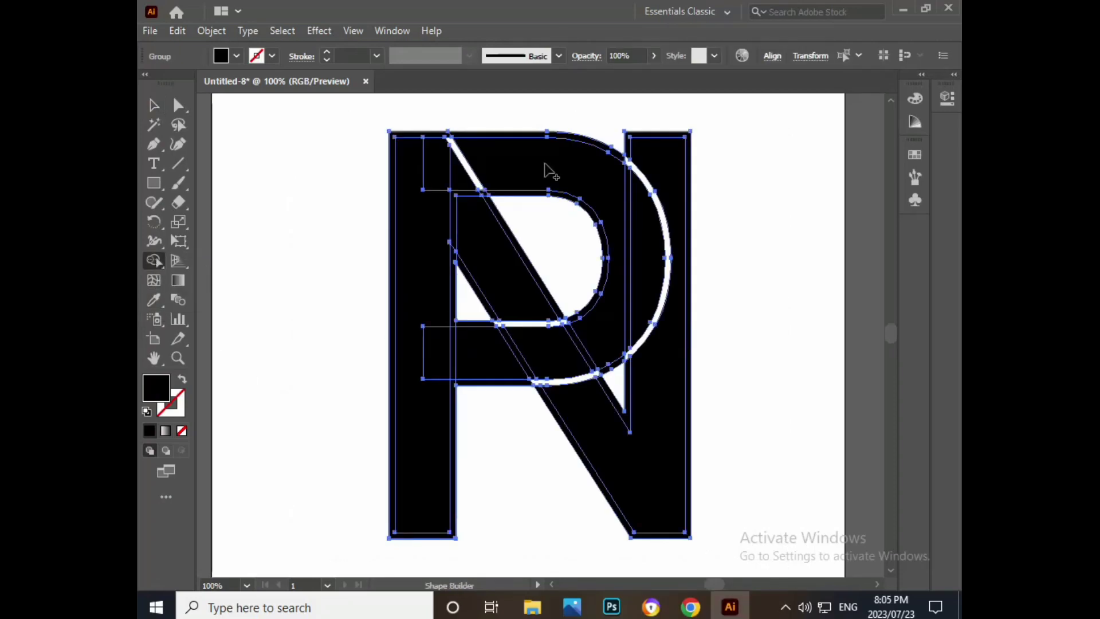
pyautogui.scroll(1, 544, 161)
pyautogui.scroll(1, 544, 161)
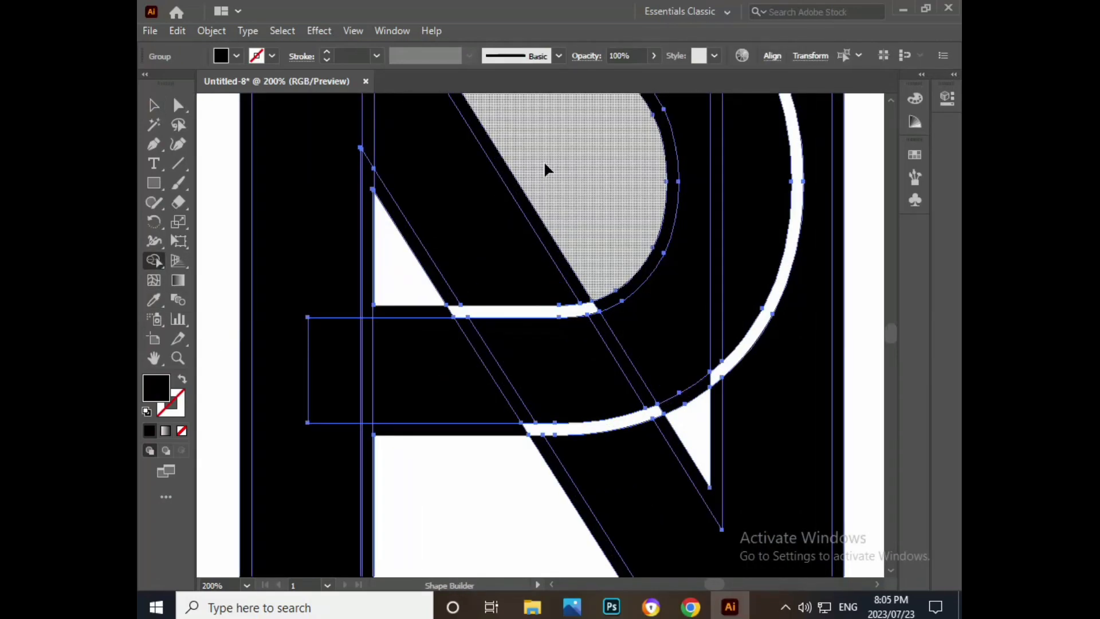
pyautogui.moveTo(411, 461); pyautogui.dragTo(525, 210)
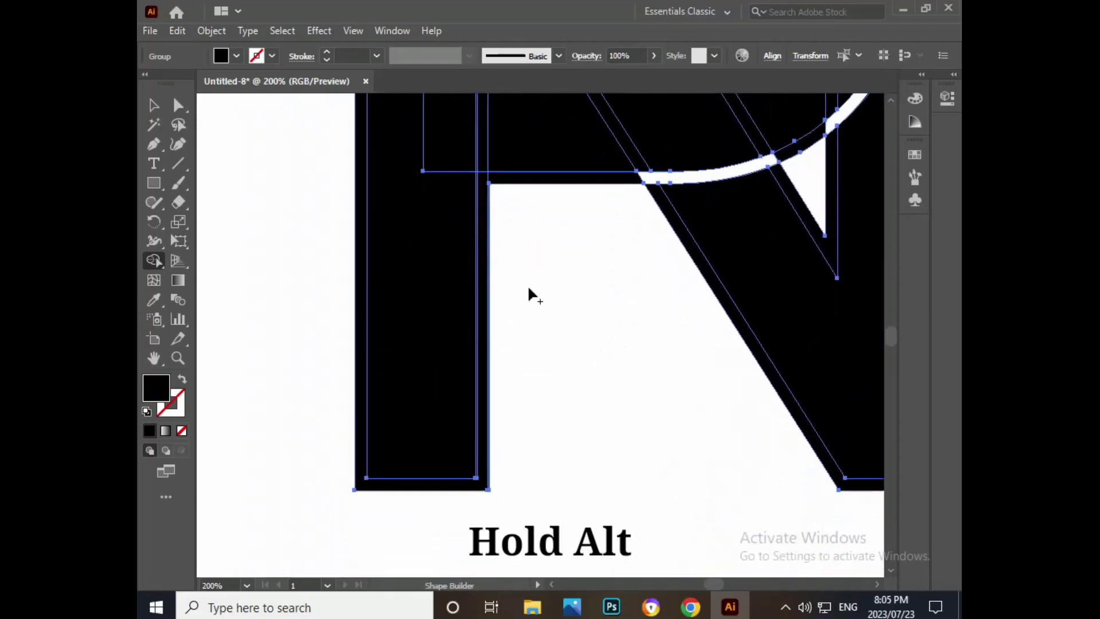
pyautogui.keyDown('alt'); pyautogui.click(484, 437); pyautogui.keyUp('alt')
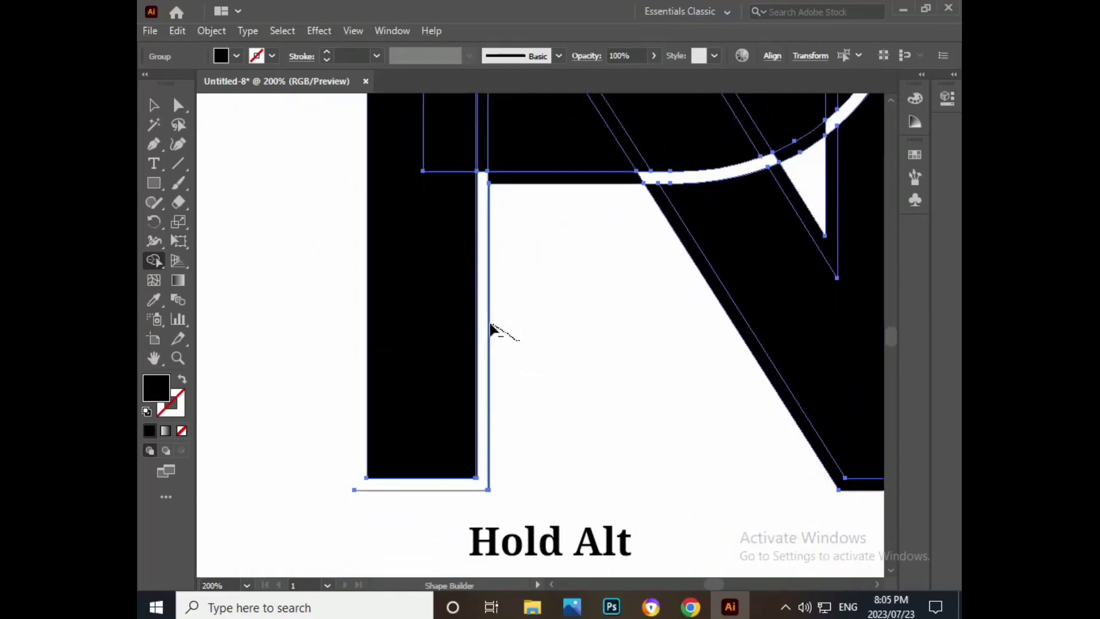
pyautogui.moveTo(490, 323); pyautogui.dragTo(482, 322)
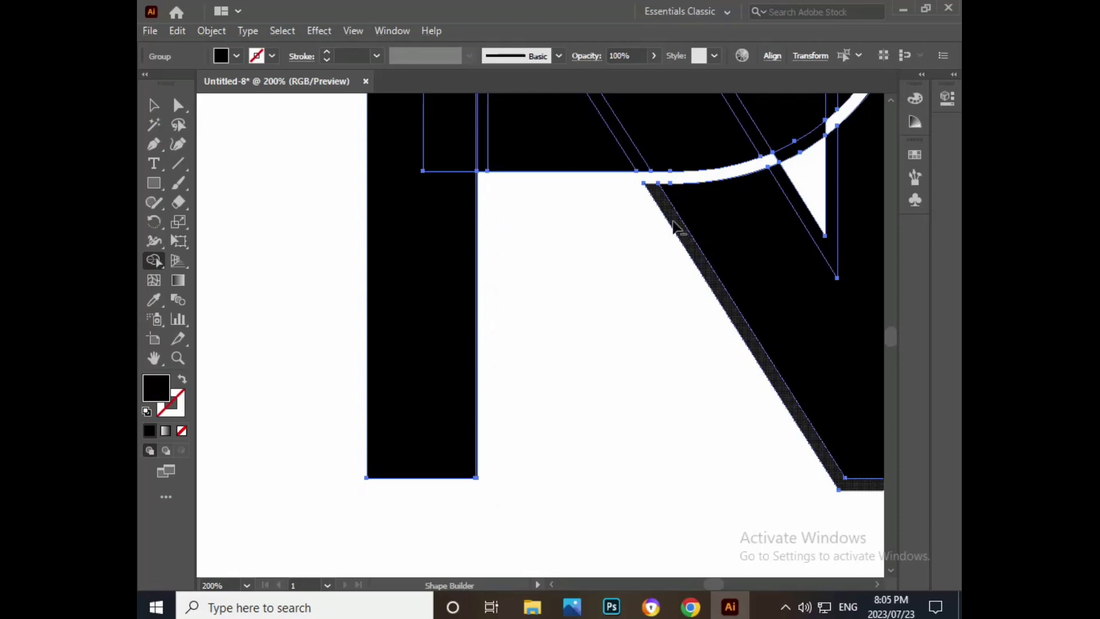
# Merge the slivers at the top of the P's bowl and make its inner counter white.
pyautogui.moveTo(741, 339); pyautogui.dragTo(539, 420)
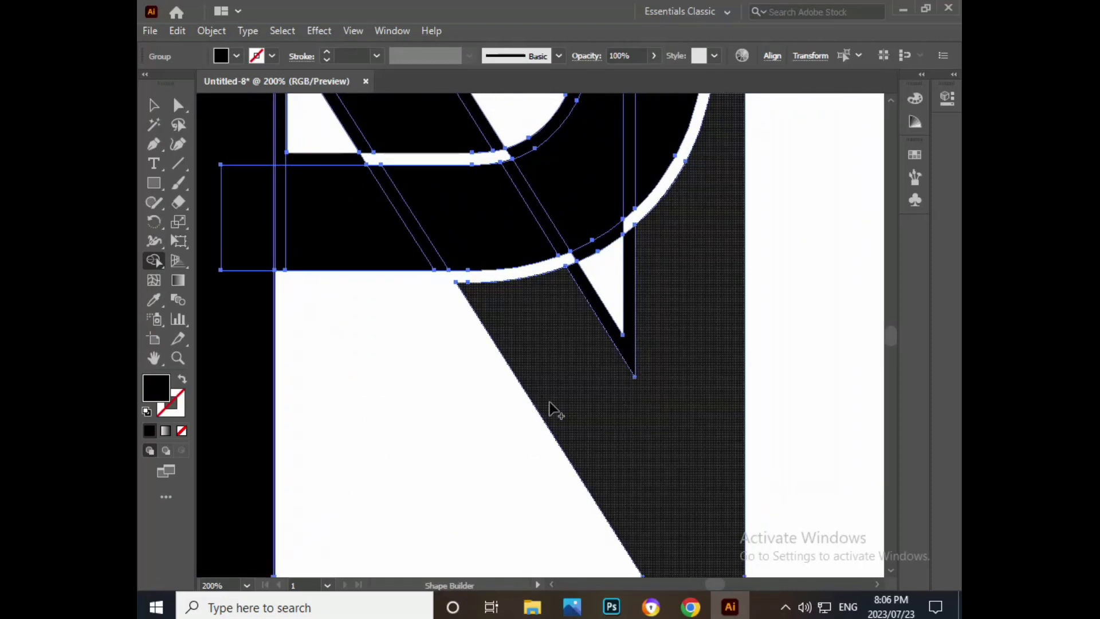
pyautogui.click(588, 295)
pyautogui.scroll(1, 627, 345)
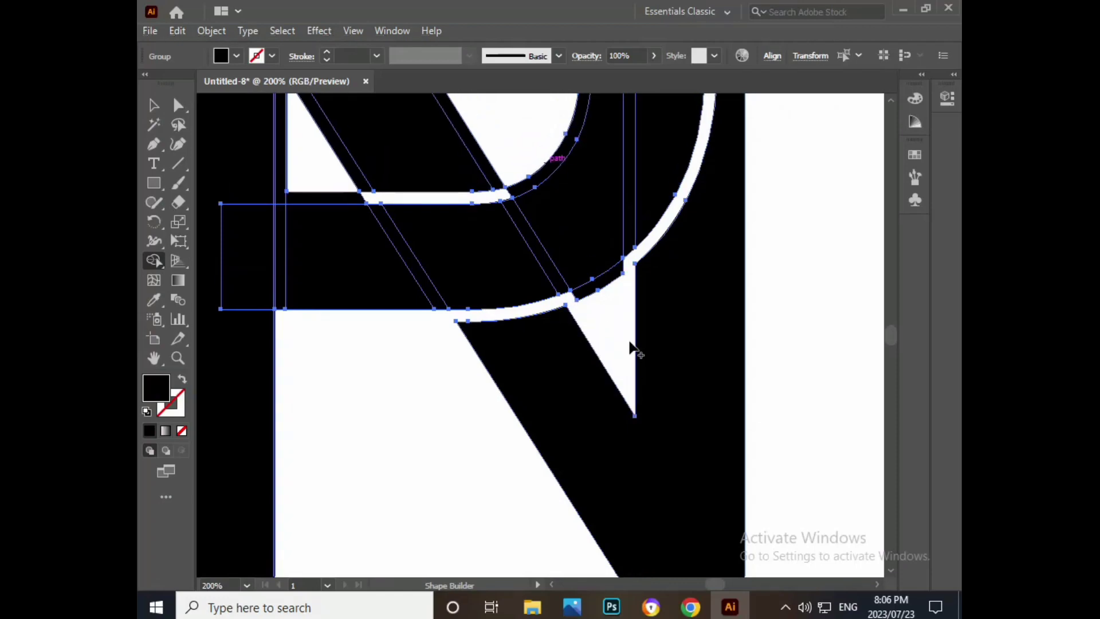
pyautogui.click(598, 286)
pyautogui.scroll(8, 664, 344)
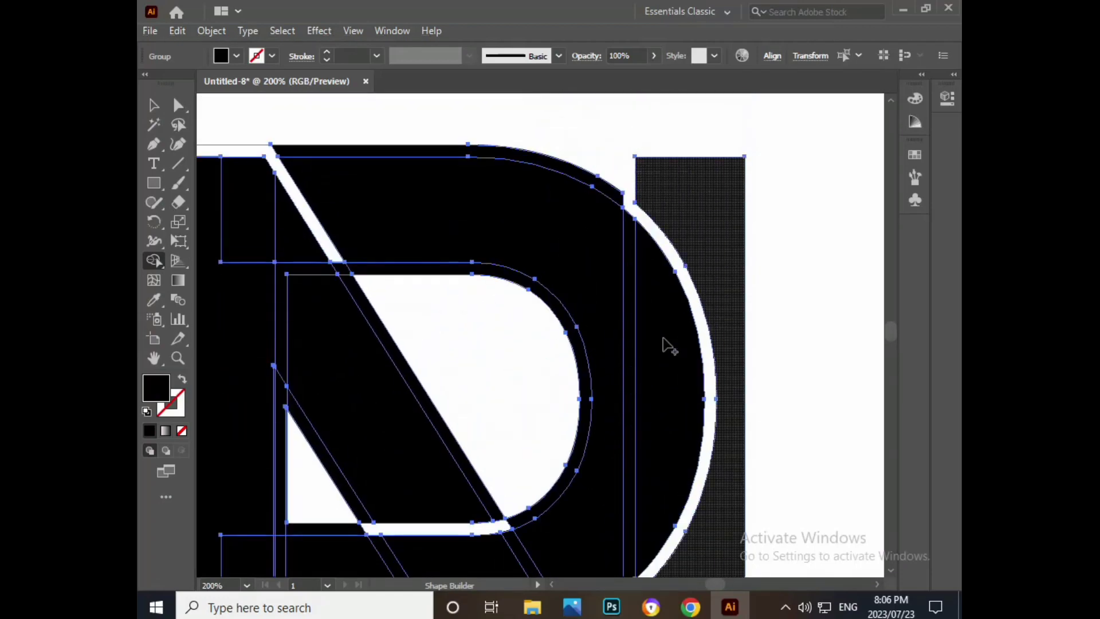
pyautogui.click(576, 167)
pyautogui.scroll(-2, 544, 269)
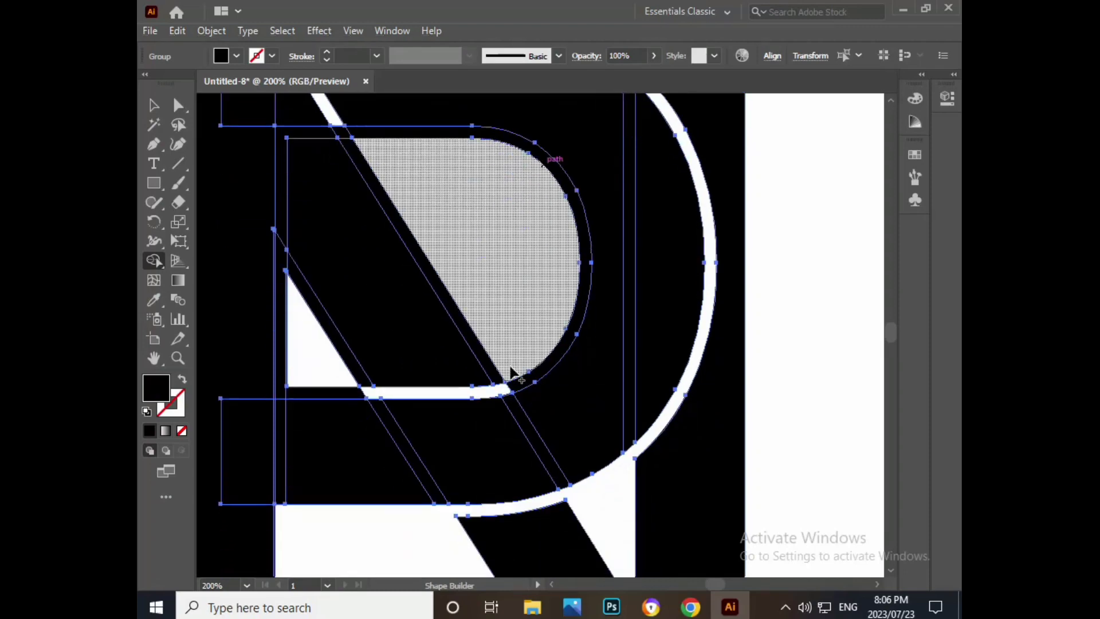
pyautogui.click(493, 308)
pyautogui.moveTo(449, 194); pyautogui.dragTo(558, 410)
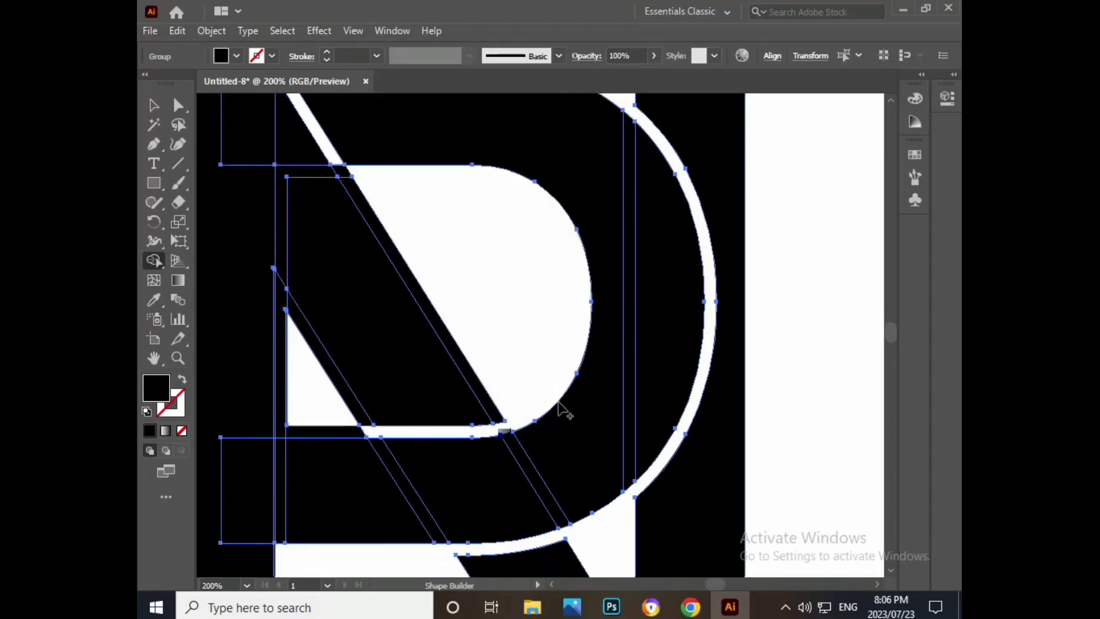
pyautogui.scroll(-2, 558, 410)
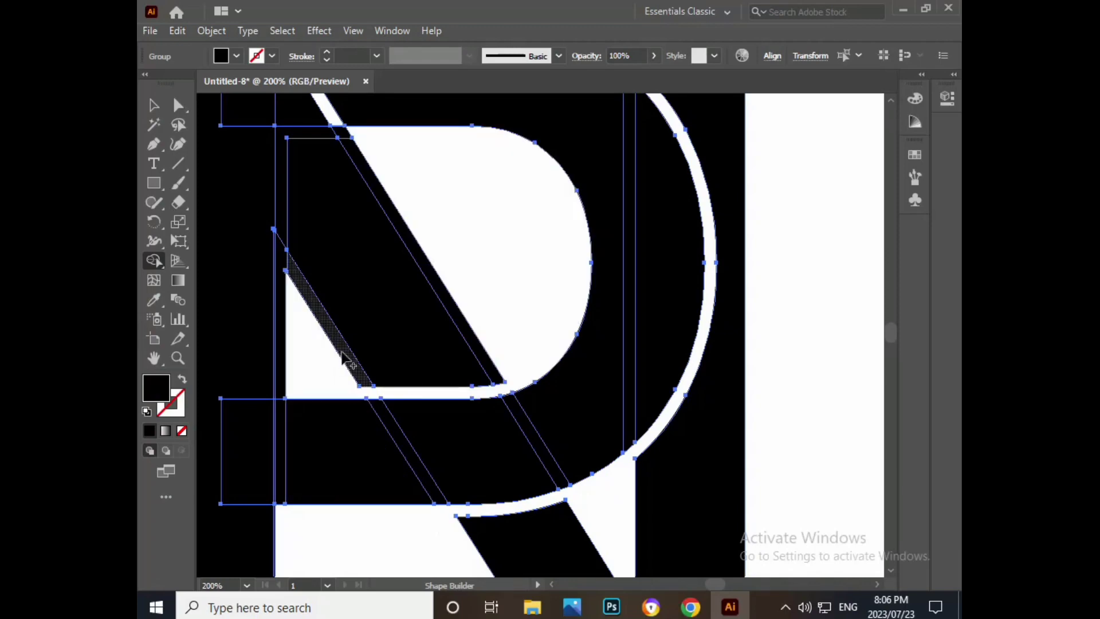
# Merge the diagonal strips into the white bowl and the black left bar.
pyautogui.moveTo(343, 358); pyautogui.dragTo(280, 318)
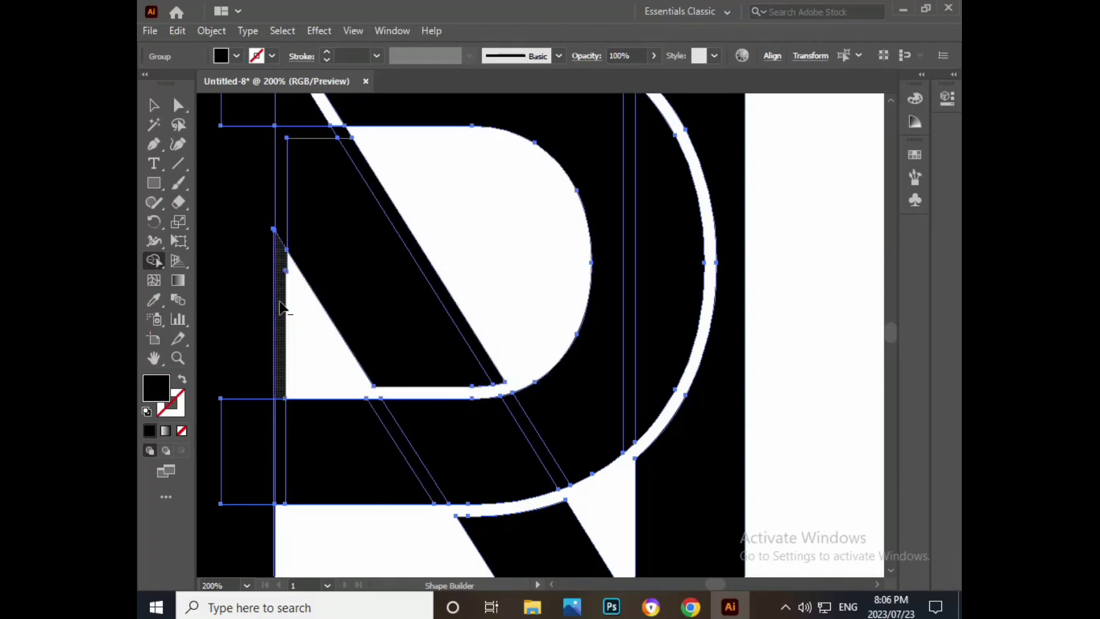
pyautogui.scroll(3, 413, 312)
pyautogui.hscroll(-3, 413, 313)
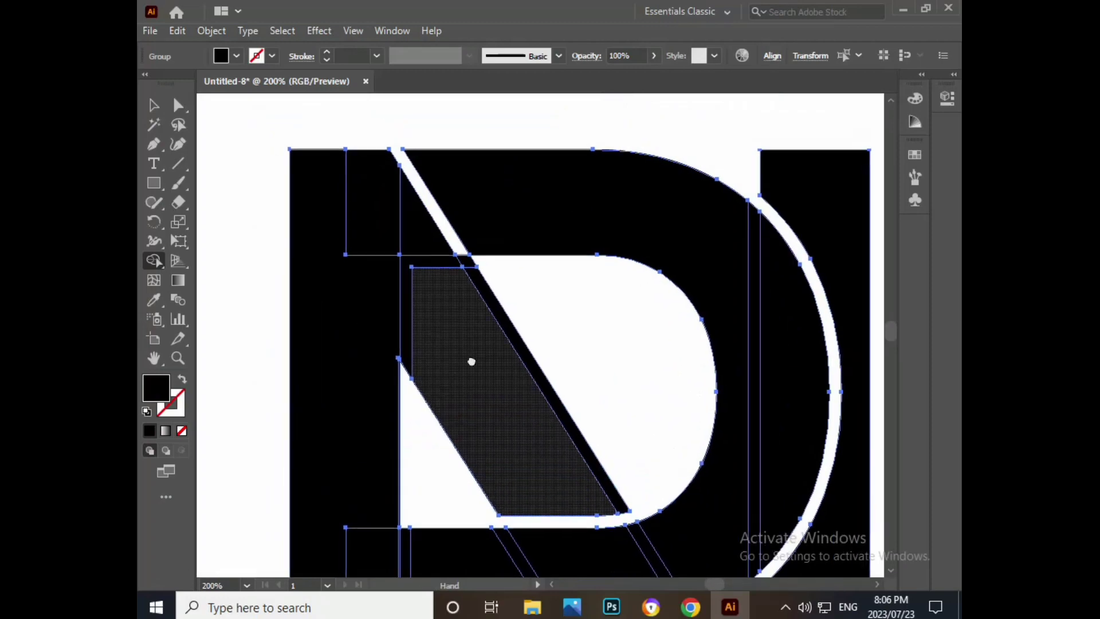
pyautogui.moveTo(436, 323); pyautogui.dragTo(402, 289)
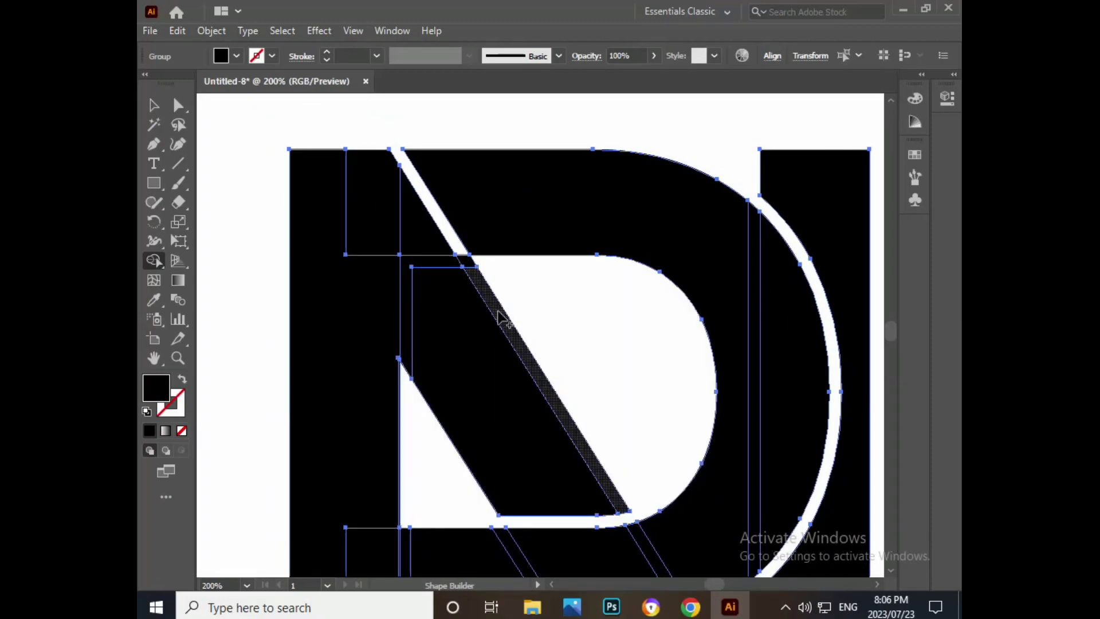
pyautogui.moveTo(498, 315); pyautogui.dragTo(471, 262)
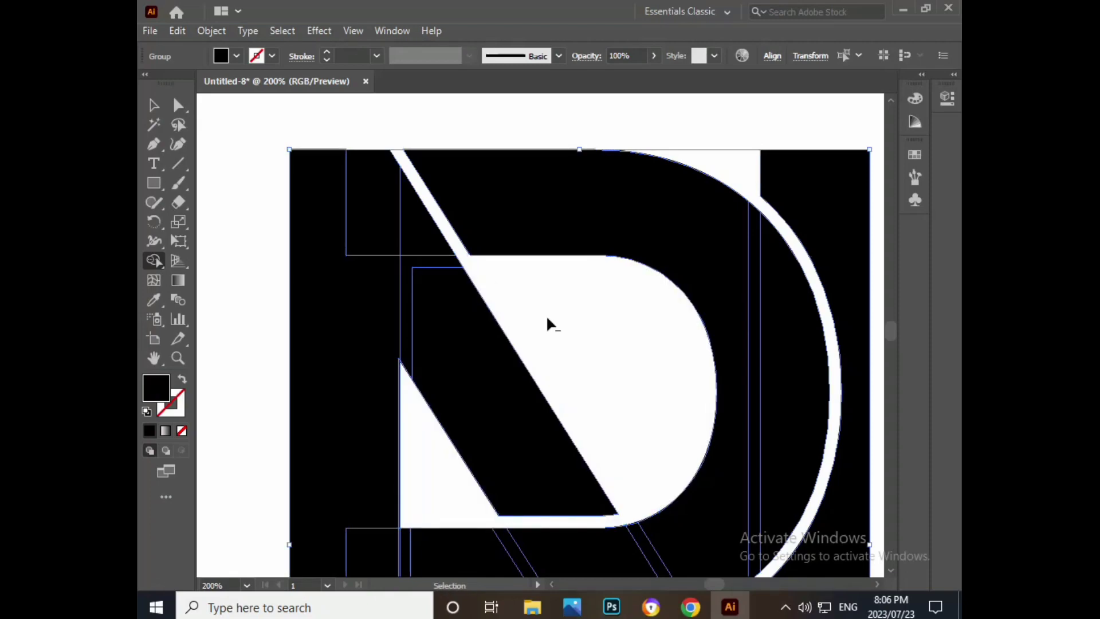
pyautogui.hotkey('ctrl', '1')
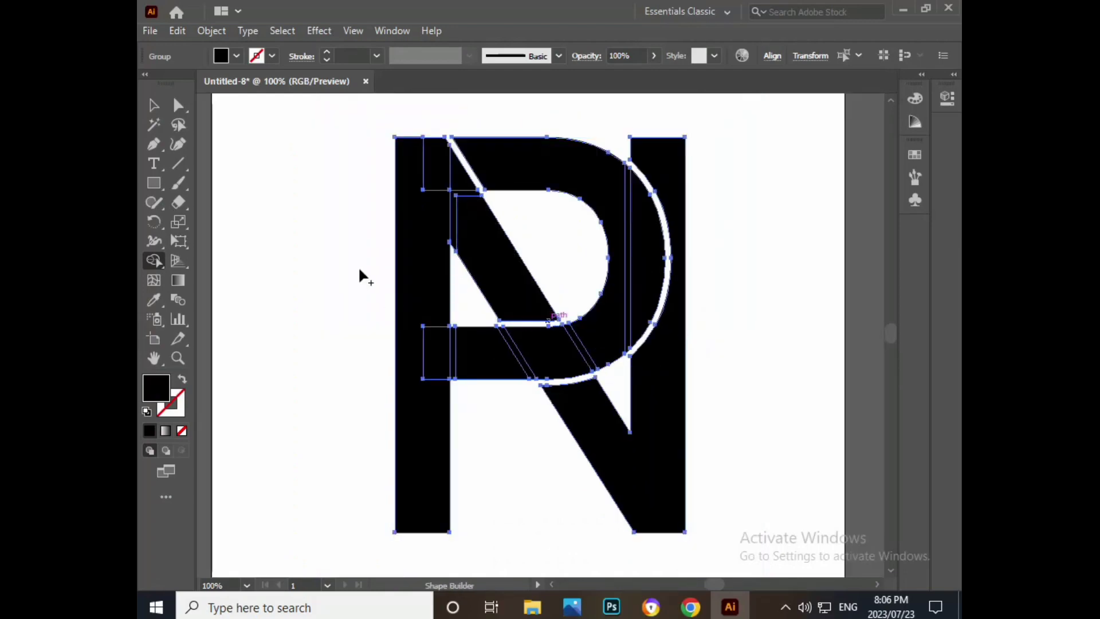
pyautogui.press('v')
pyautogui.click(358, 266)
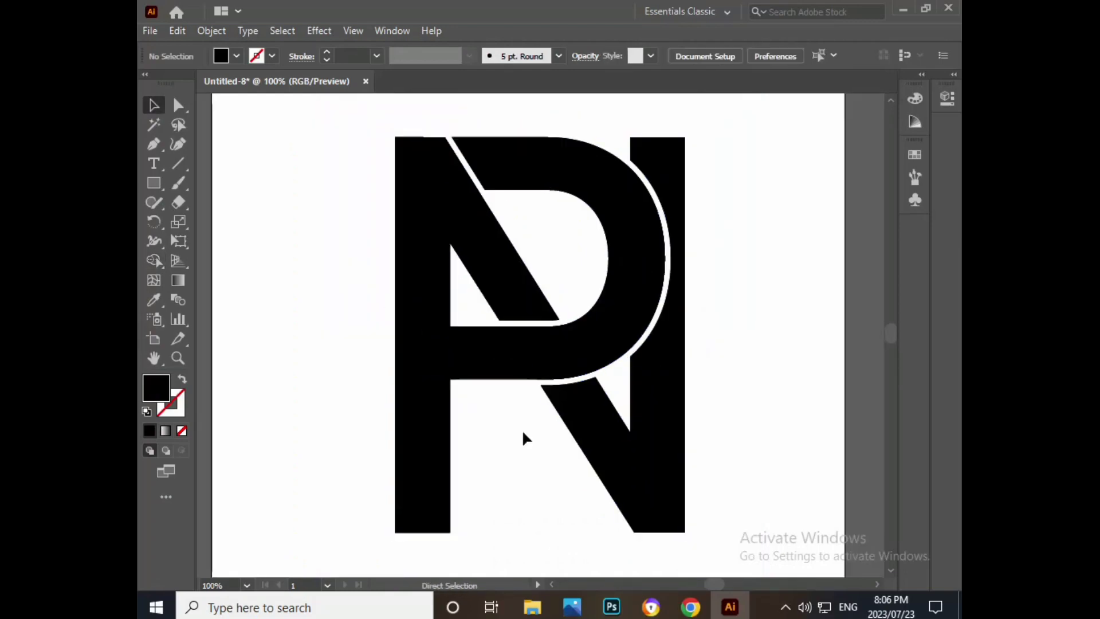
# Draw a thin horizontal rectangle at the bottom corner of the P's bowl.
pyautogui.hotkey('ctrl', '=')
pyautogui.hotkey('ctrl', '=')
pyautogui.hotkey('ctrl', '=')
pyautogui.hotkey('ctrl', '=')
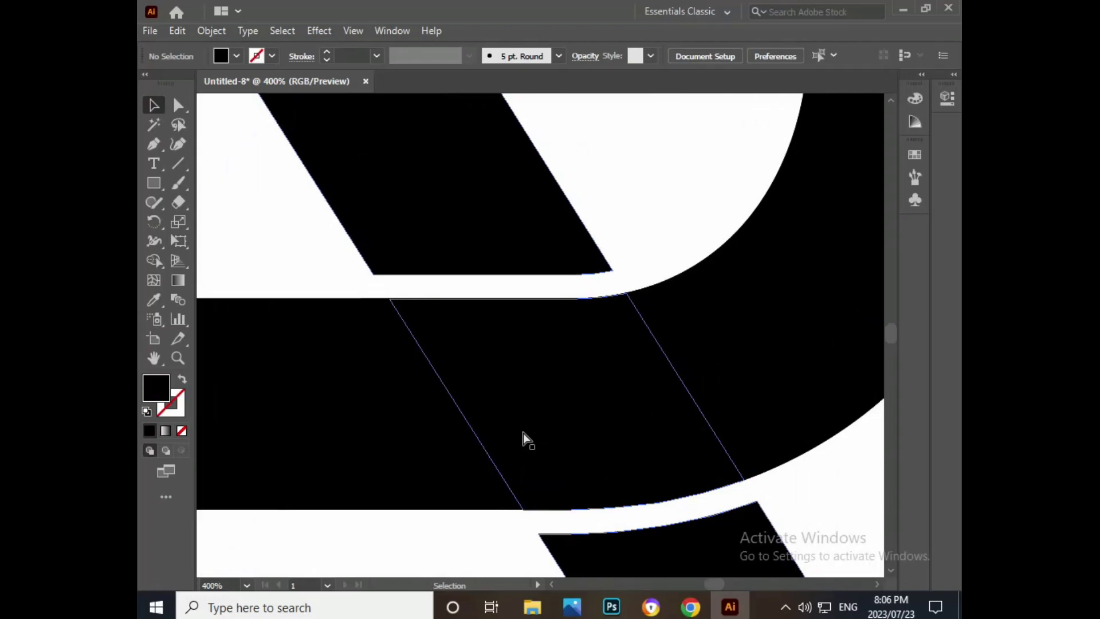
pyautogui.click(153, 183)
pyautogui.moveTo(373, 275)
pyautogui.mouseDown()
pyautogui.moveTo(492, 299)
pyautogui.moveTo(610, 304)
pyautogui.moveTo(646, 288)
pyautogui.mouseUp()
# Move the thin rectangle over the left stem, flush with the bowl's base.
pyautogui.press('space')
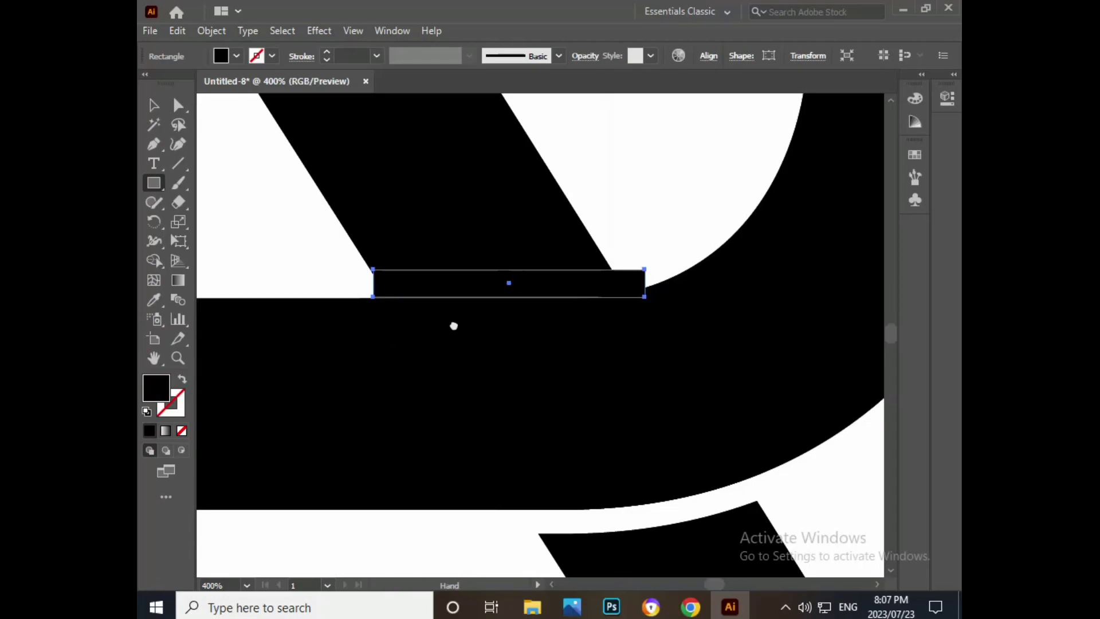
pyautogui.moveTo(453, 326); pyautogui.dragTo(594, 332)
pyautogui.click(153, 106)
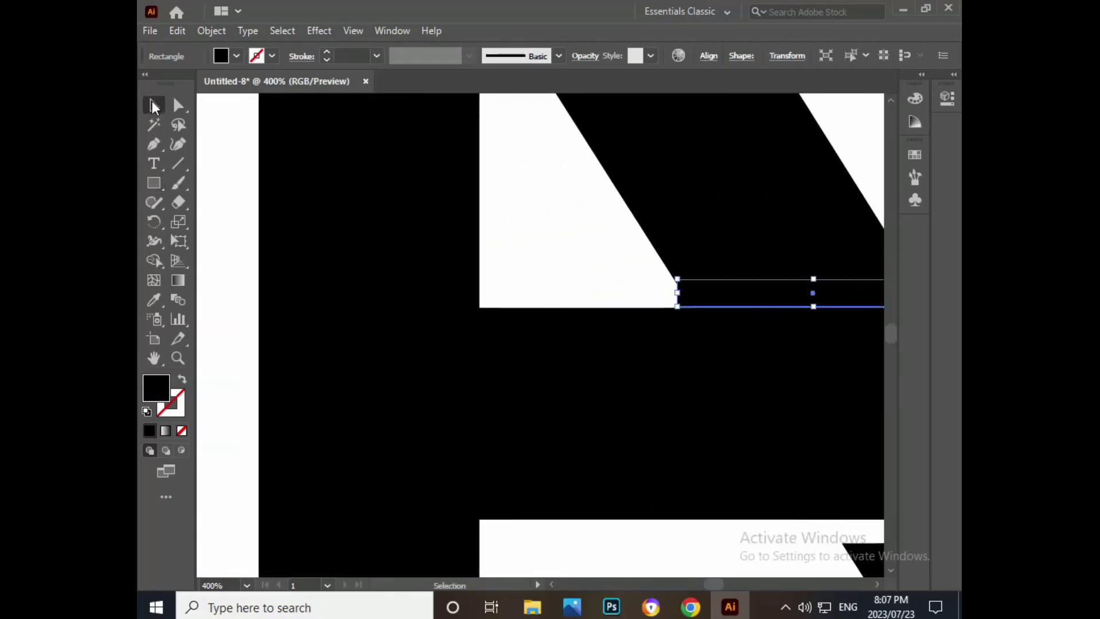
pyautogui.moveTo(750, 299); pyautogui.dragTo(324, 295)
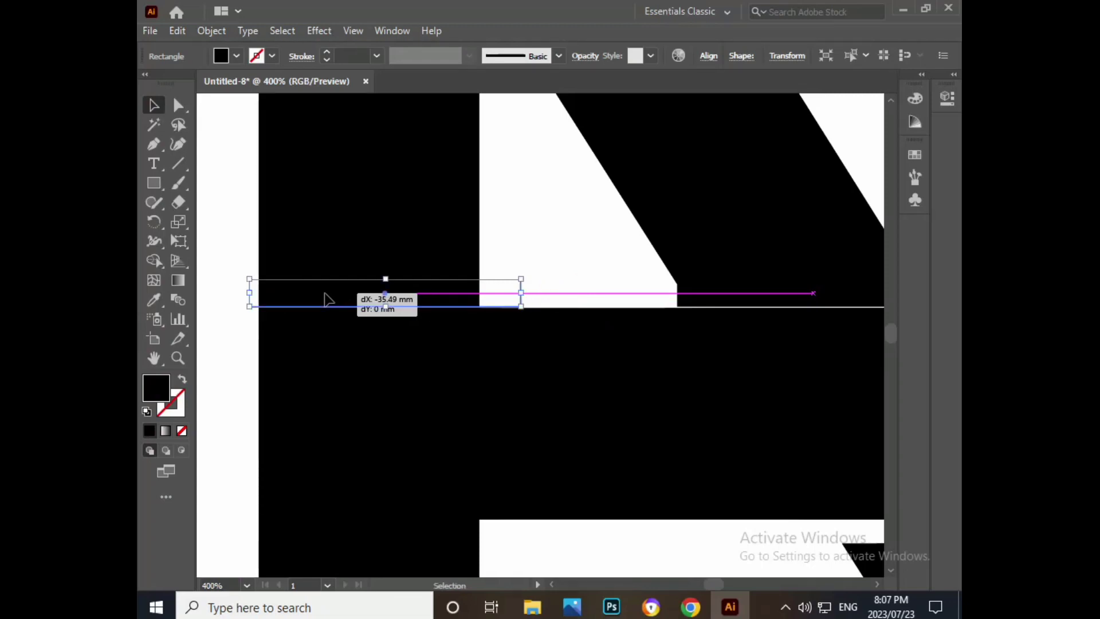
pyautogui.hotkey('ctrl', '+')
pyautogui.moveTo(462, 252)
pyautogui.mouseDown()
pyautogui.moveTo(409, 258)
pyautogui.moveTo(533, 277)
pyautogui.mouseUp()
pyautogui.press('Left')
pyautogui.press('Left')
pyautogui.press('Down')
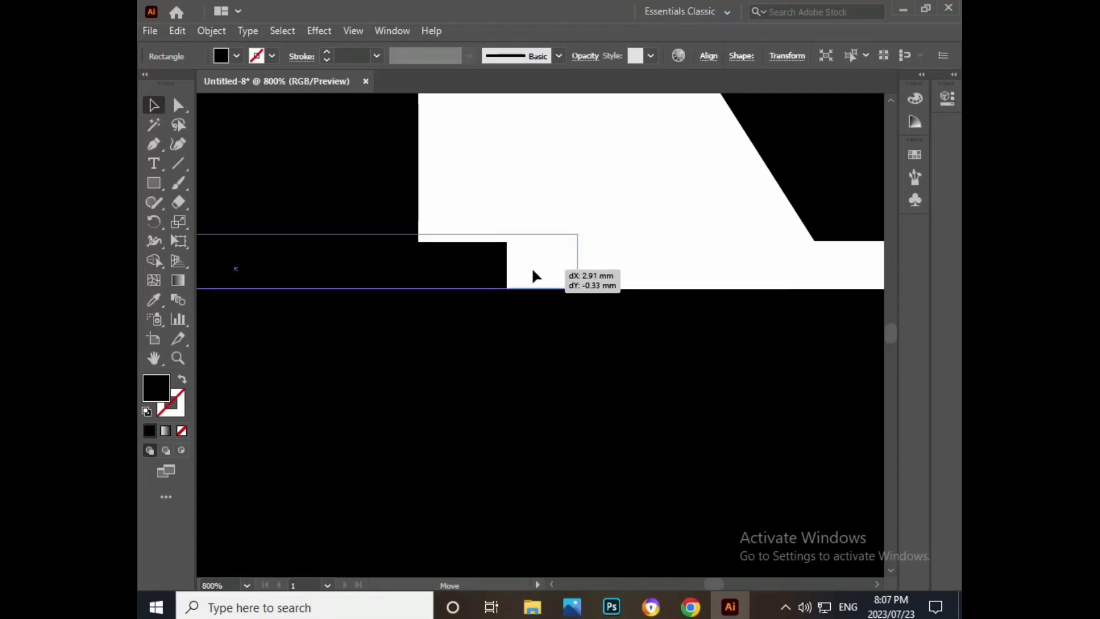
pyautogui.moveTo(533, 278); pyautogui.dragTo(533, 277)
pyautogui.hotkey('ctrl', '0')
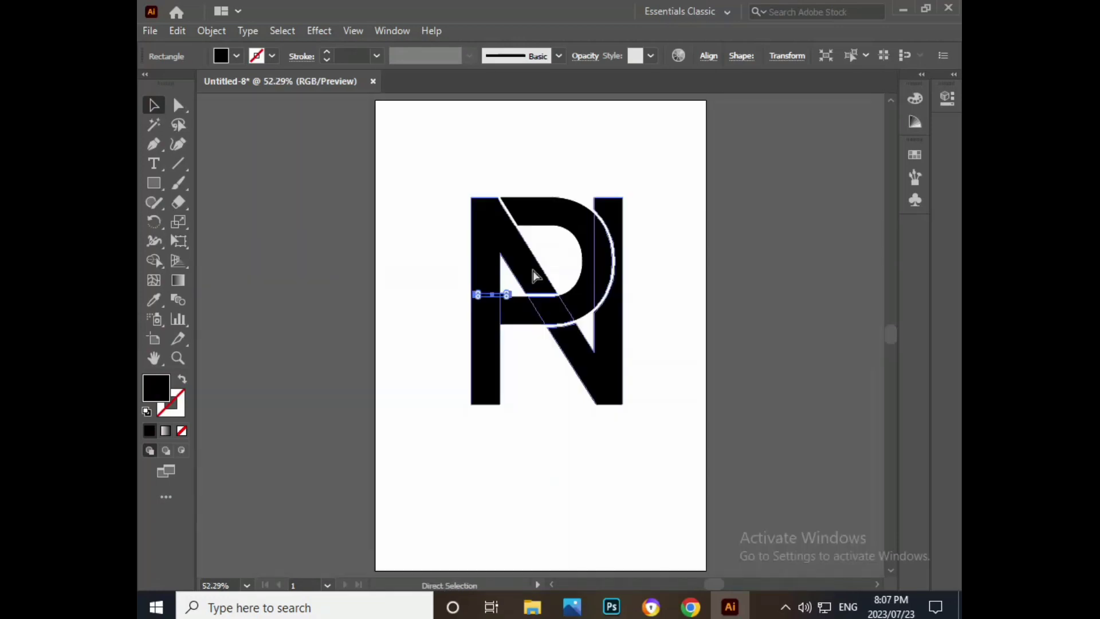
pyautogui.press('a')
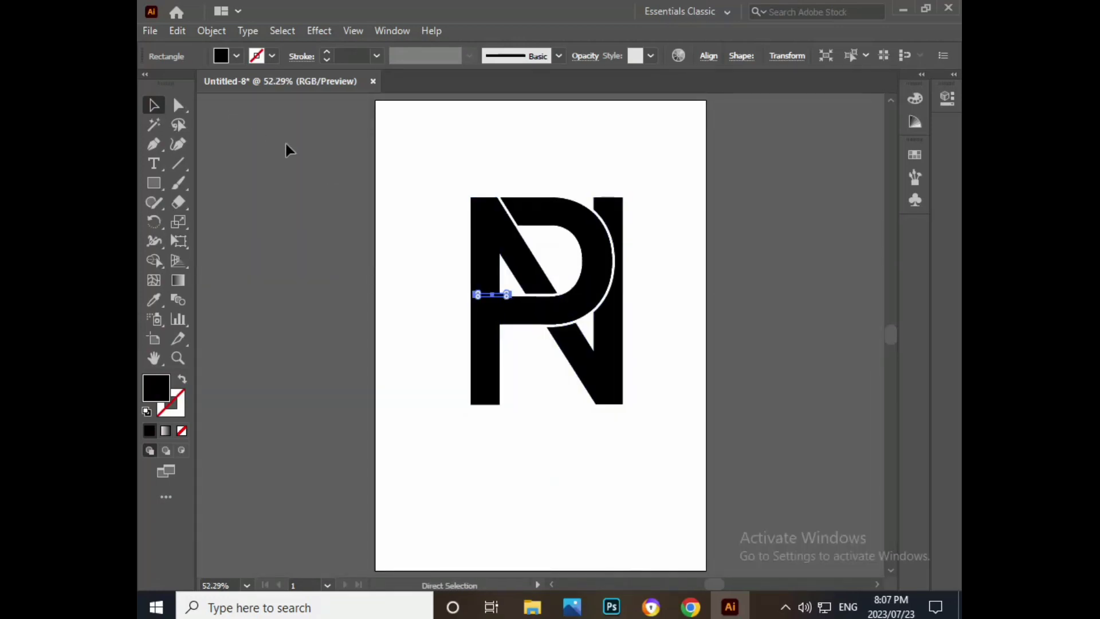
pyautogui.hotkey('ctrl', '1')
pyautogui.hotkey('ctrl', '+')
pyautogui.hotkey('ctrl', '+')
pyautogui.press('v')
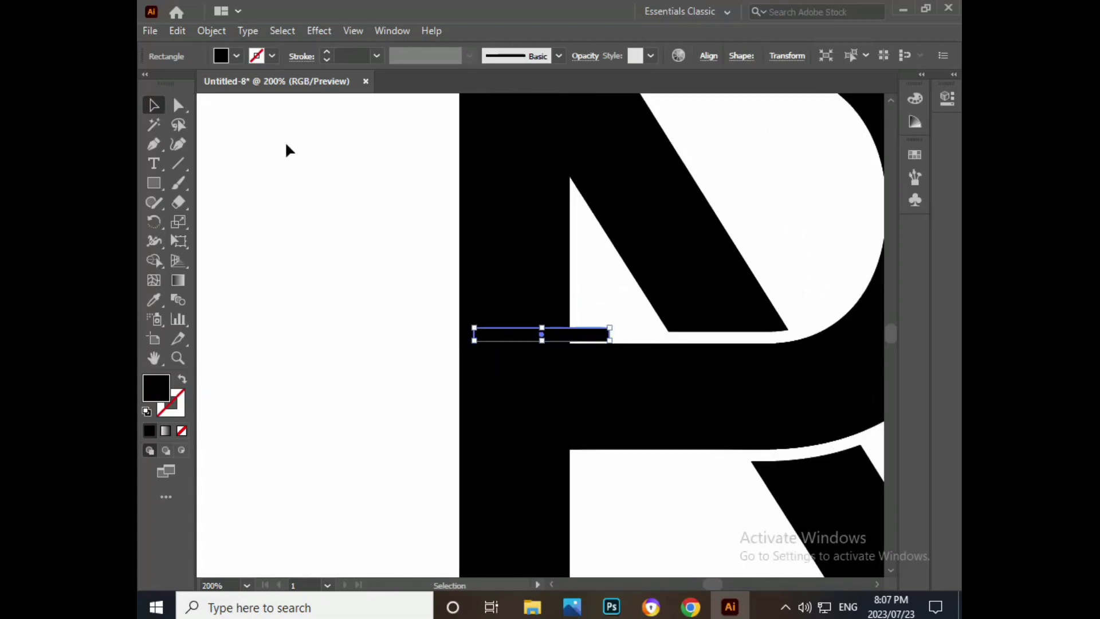
pyautogui.press('Left')
pyautogui.press('Left')
pyautogui.press('Left')
pyautogui.press('Left')
pyautogui.press('Left')
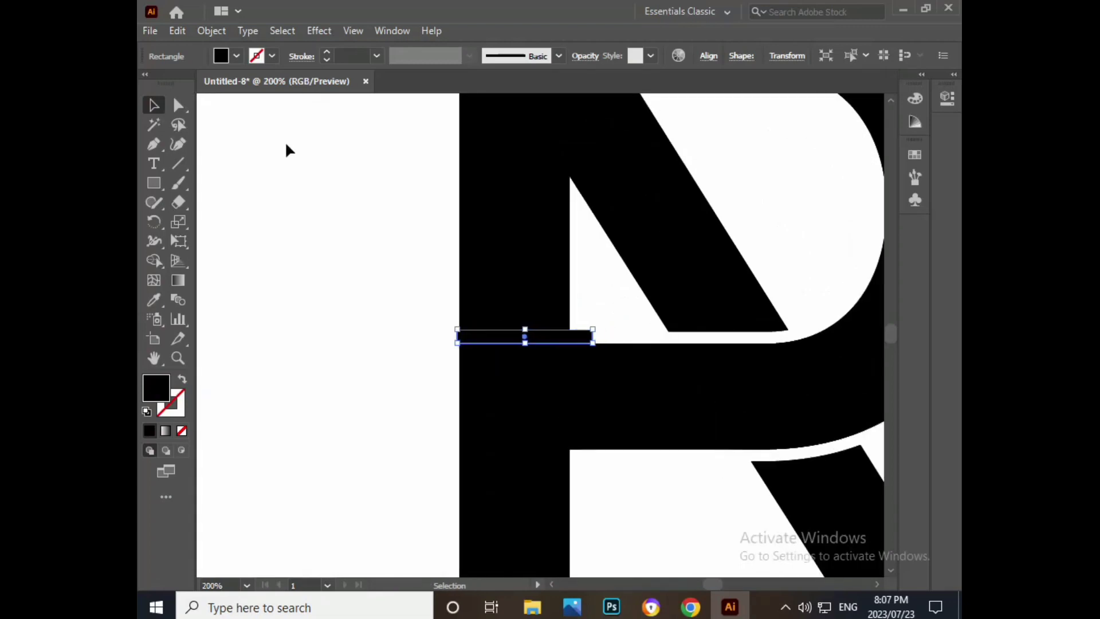
# Select the rectangle with the letters and use Shape Builder to delete it, leaving a white gap.
pyautogui.click(293, 172)
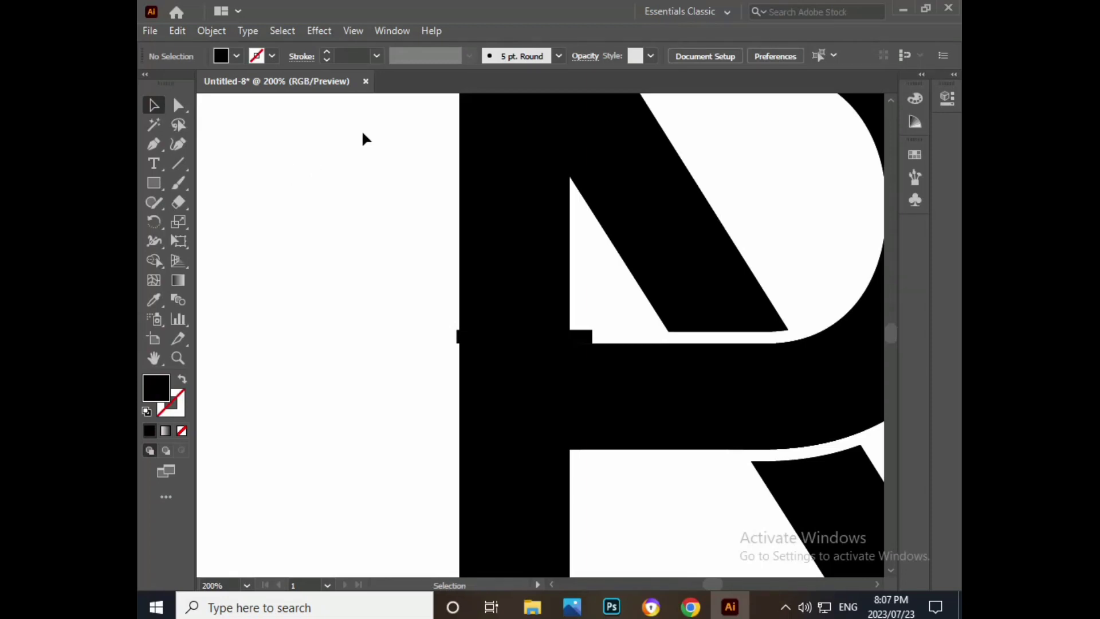
pyautogui.moveTo(362, 132)
pyautogui.mouseDown()
pyautogui.moveTo(765, 517)
pyautogui.moveTo(773, 558)
pyautogui.mouseUp()
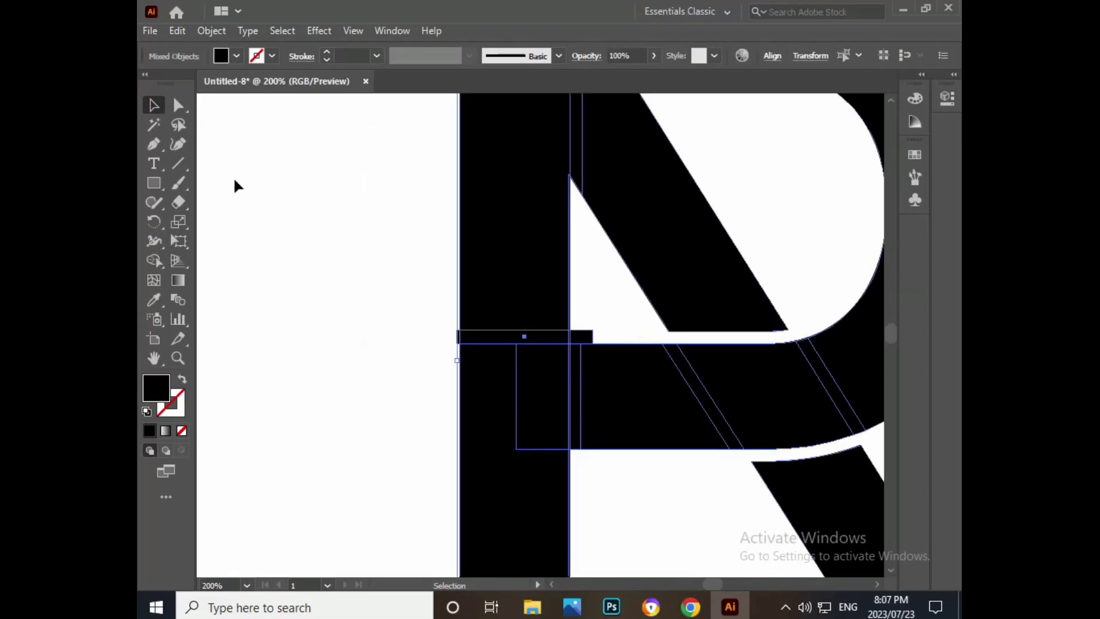
pyautogui.moveTo(151, 263); pyautogui.dragTo(212, 258)
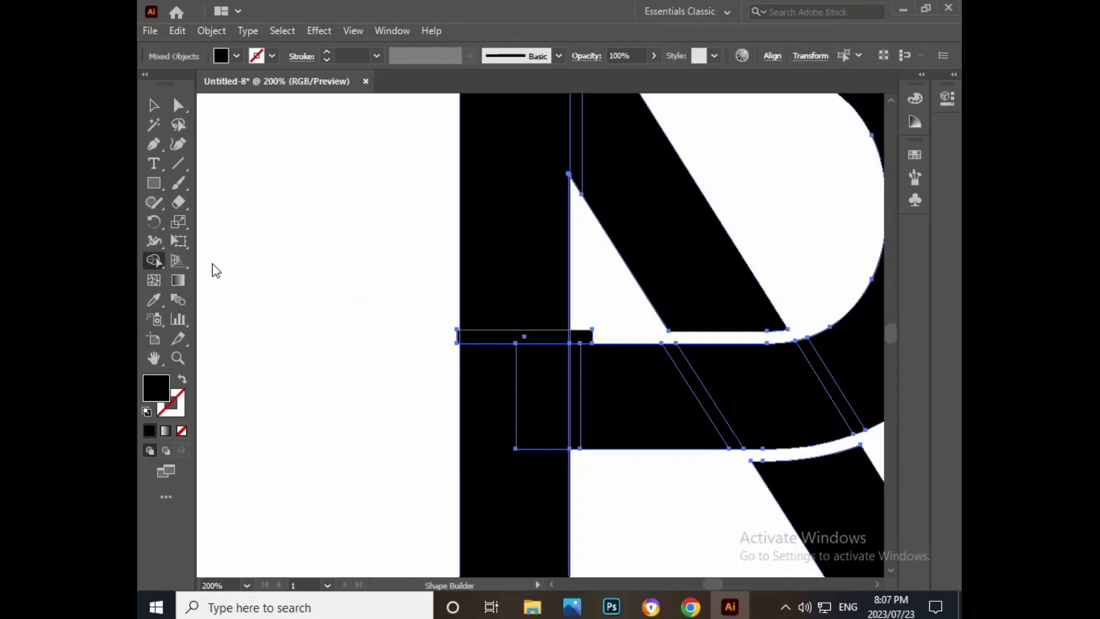
pyautogui.keyDown('alt'); pyautogui.click(588, 342); pyautogui.keyUp('alt')
pyautogui.keyDown('alt'); pyautogui.click(464, 336); pyautogui.keyUp('alt')
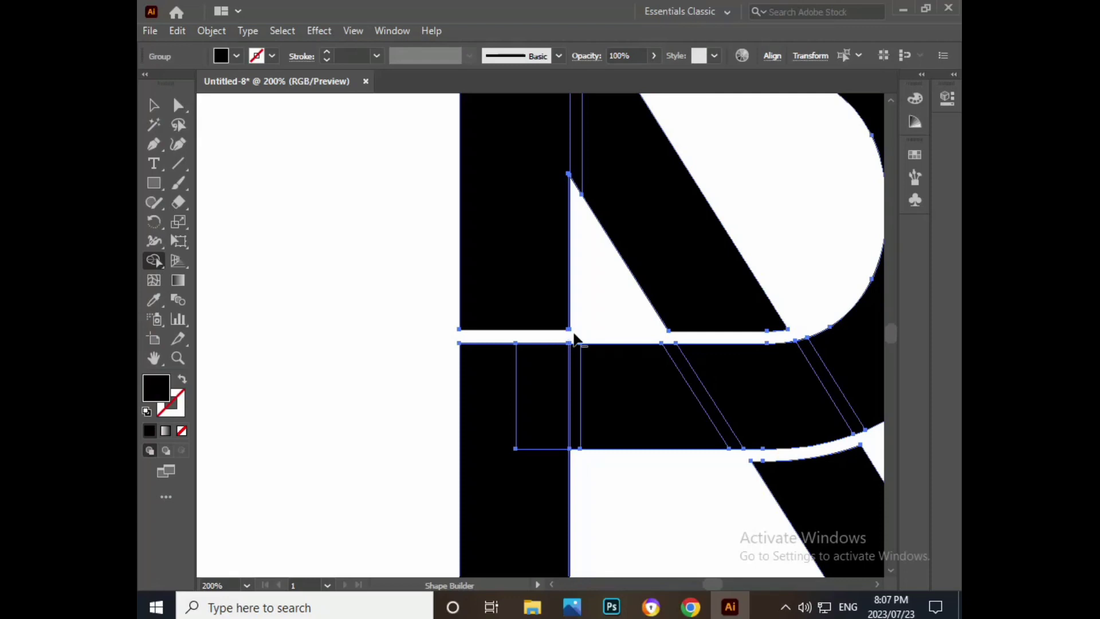
pyautogui.hotkey('ctrl', '0')
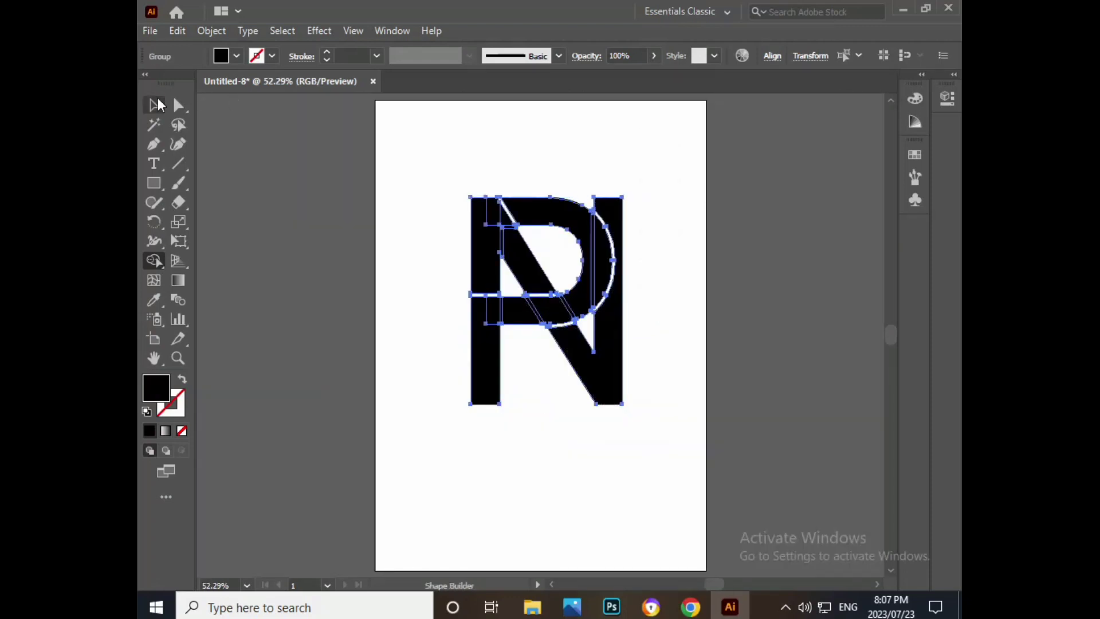
pyautogui.click(159, 105)
pyautogui.click(472, 128)
# Create a text area below the monogram and set the font size to 90 pt.
pyautogui.click(146, 165)
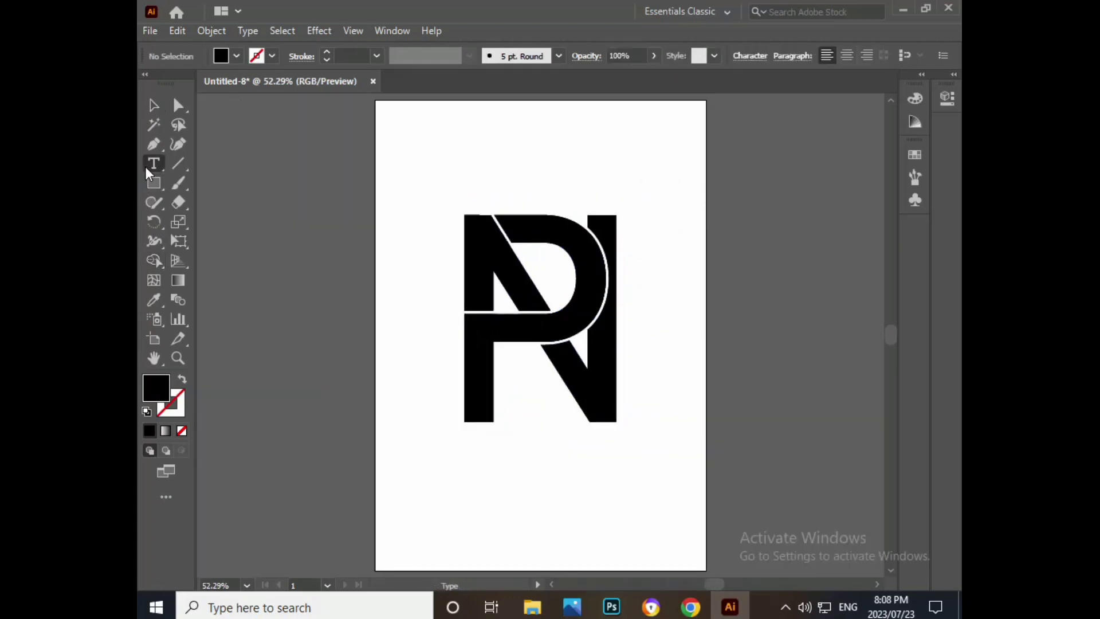
pyautogui.moveTo(400, 443); pyautogui.dragTo(685, 532)
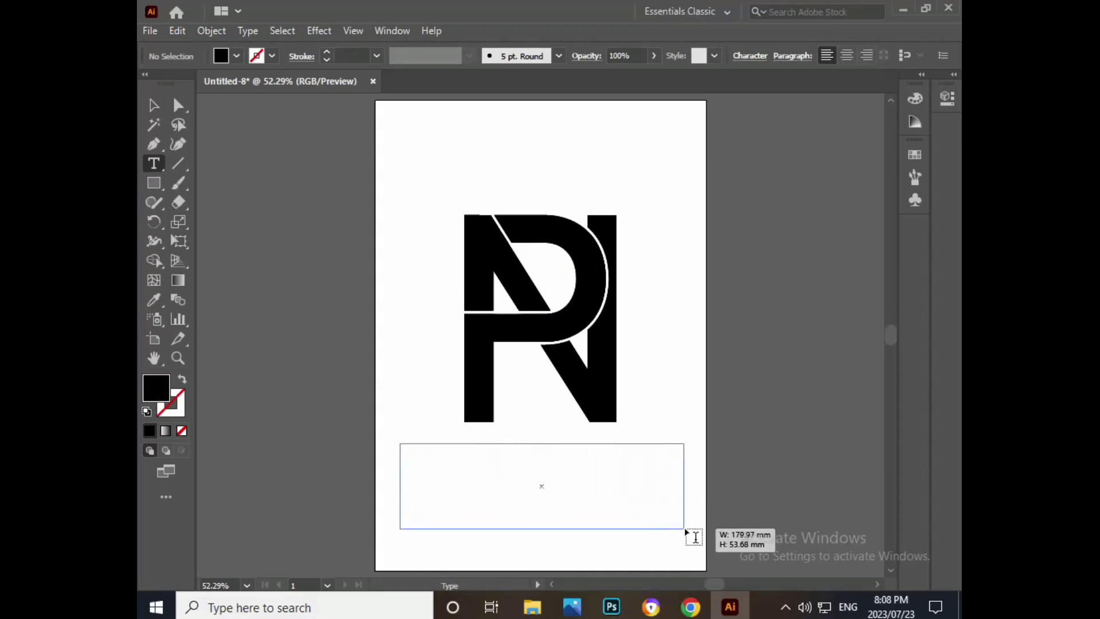
pyautogui.press('Escape')
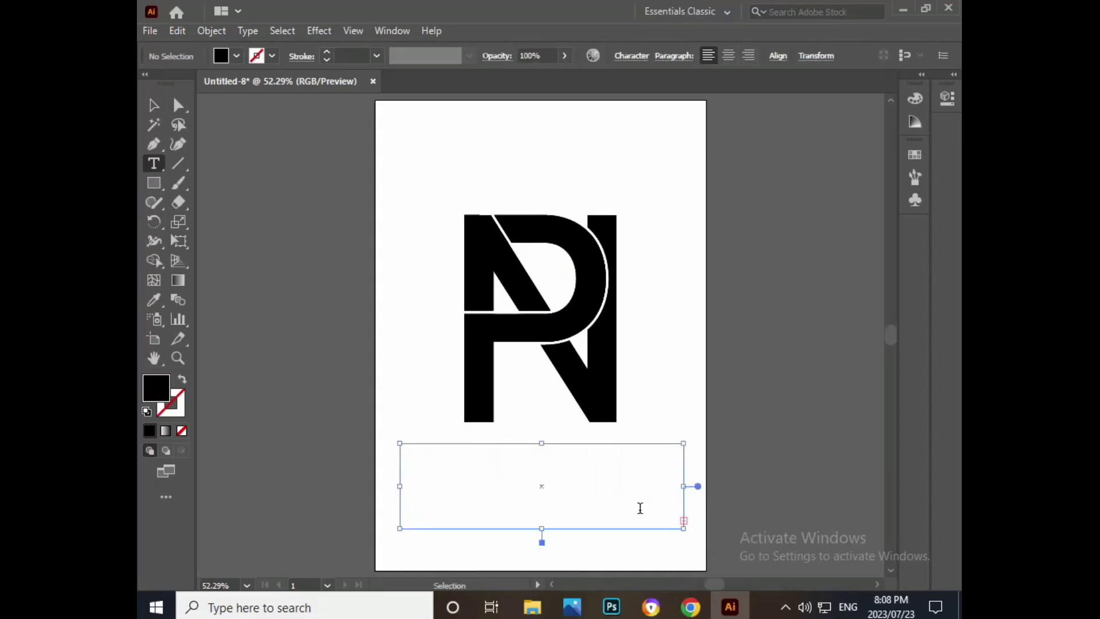
pyautogui.hotkey('ctrl', 't')
pyautogui.click(279, 276)
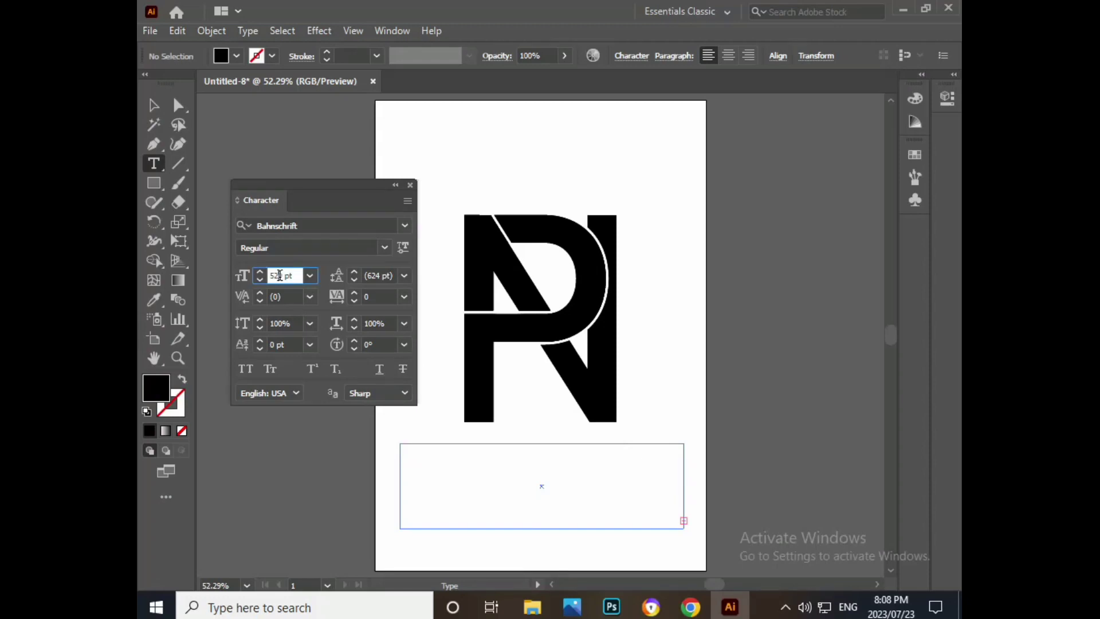
pyautogui.write('460')
pyautogui.press('Return')
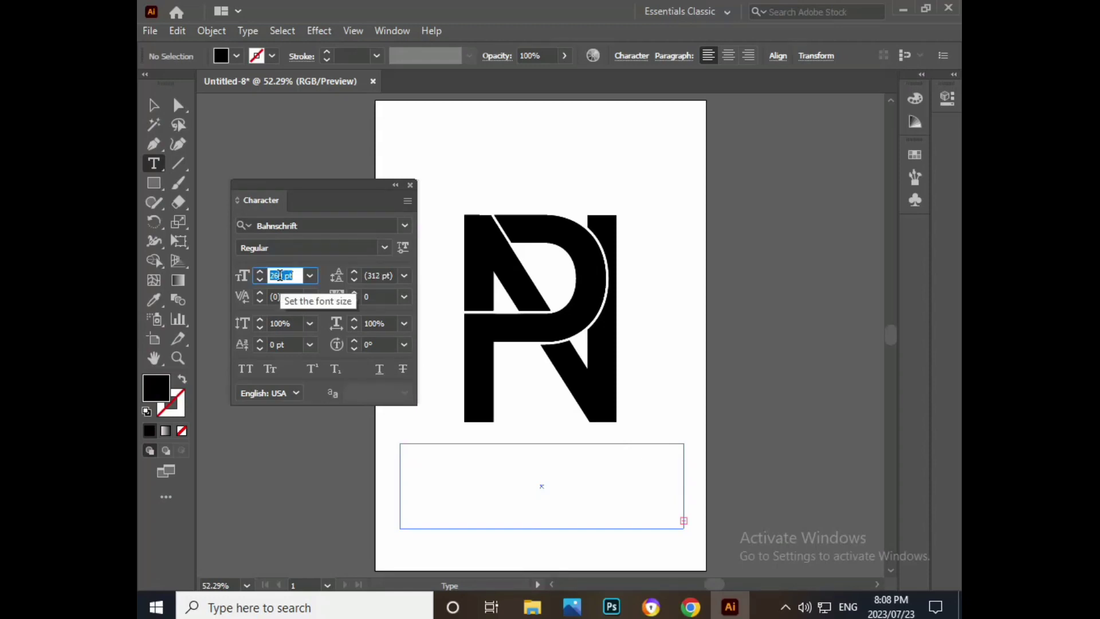
pyautogui.write('90')
pyautogui.press('Return')
# Type PURE NATURE in capitals into the text area.
pyautogui.click(453, 476)
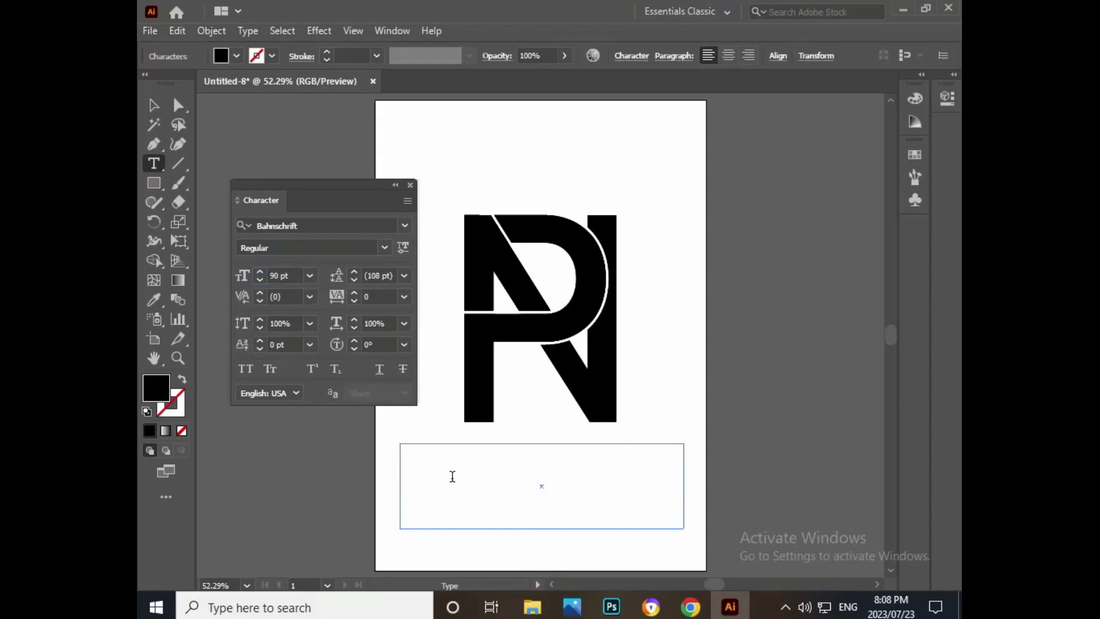
pyautogui.write('p')
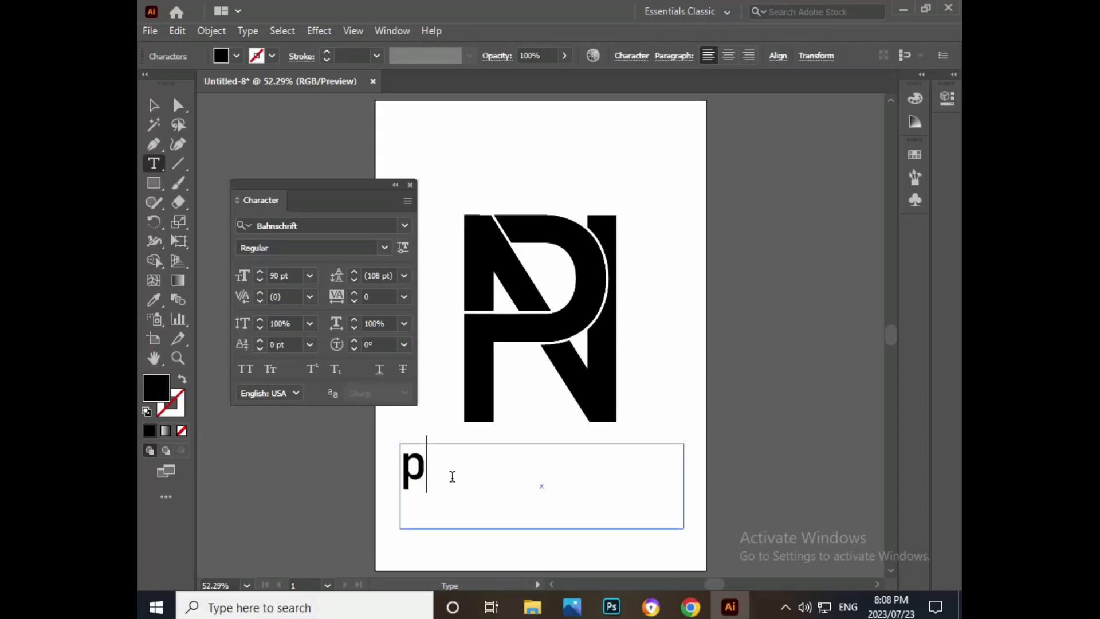
pyautogui.press('BackSpace')
pyautogui.write('PURE')
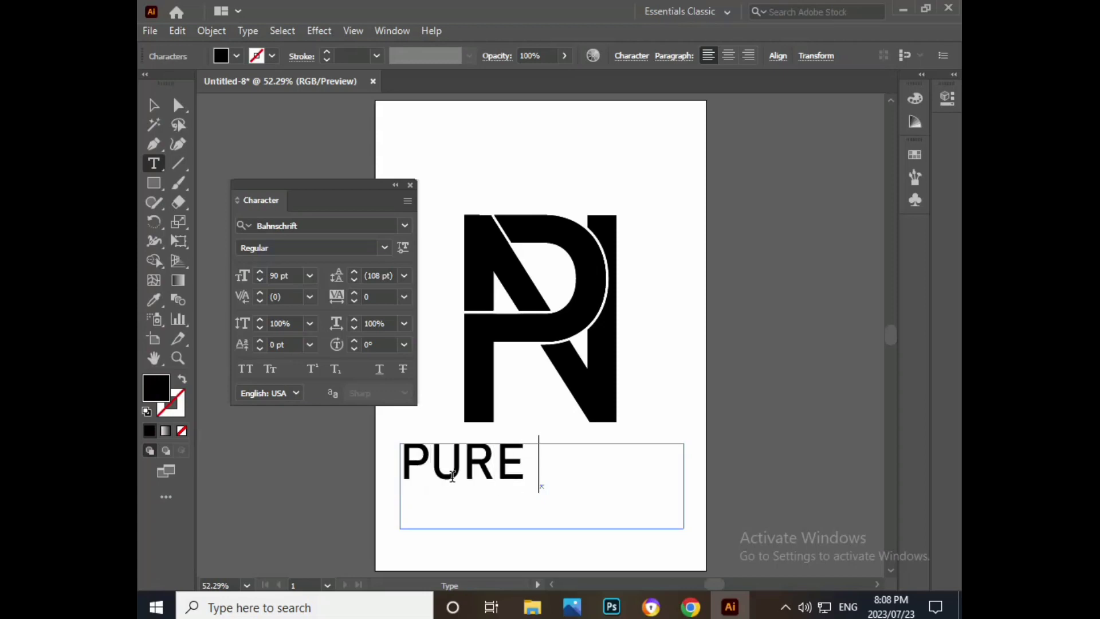
pyautogui.write('NATUR')
# Set PURE NATURE in Times New Roman at 52 pt.
pyautogui.doubleClick(455, 488)
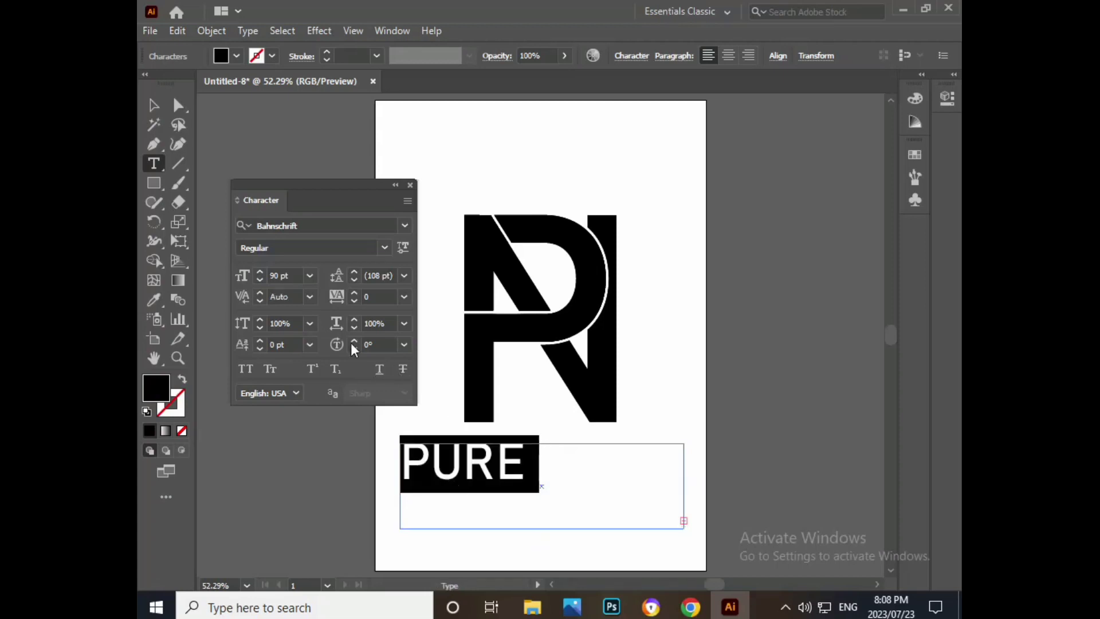
pyautogui.click(280, 275)
pyautogui.write('72')
pyautogui.press('Return')
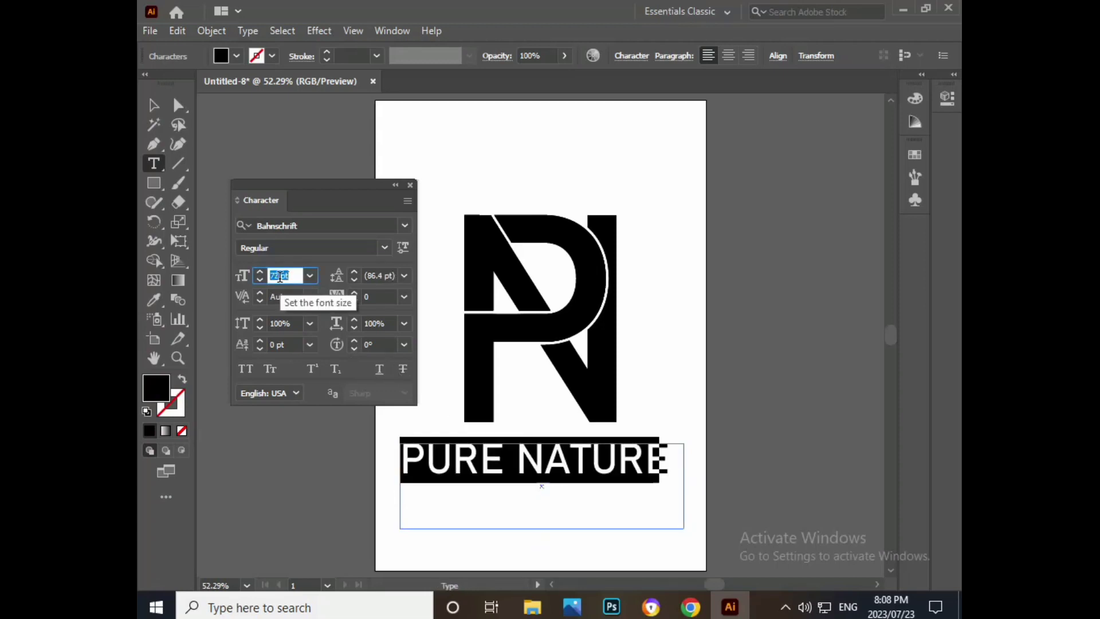
pyautogui.click(324, 225)
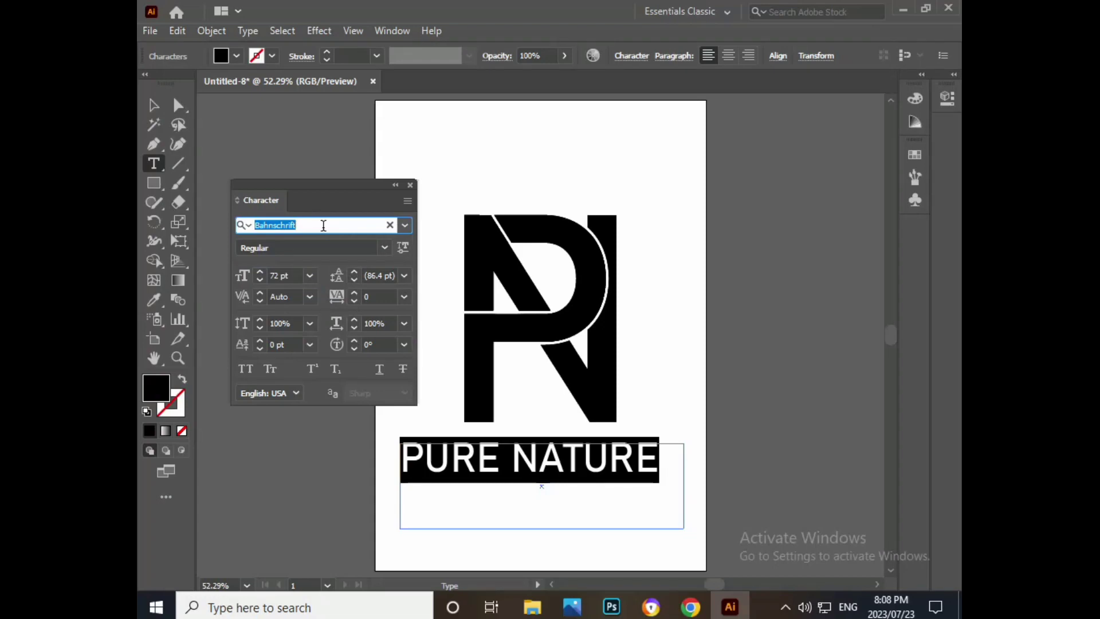
pyautogui.press('BackSpace')
pyautogui.write('times')
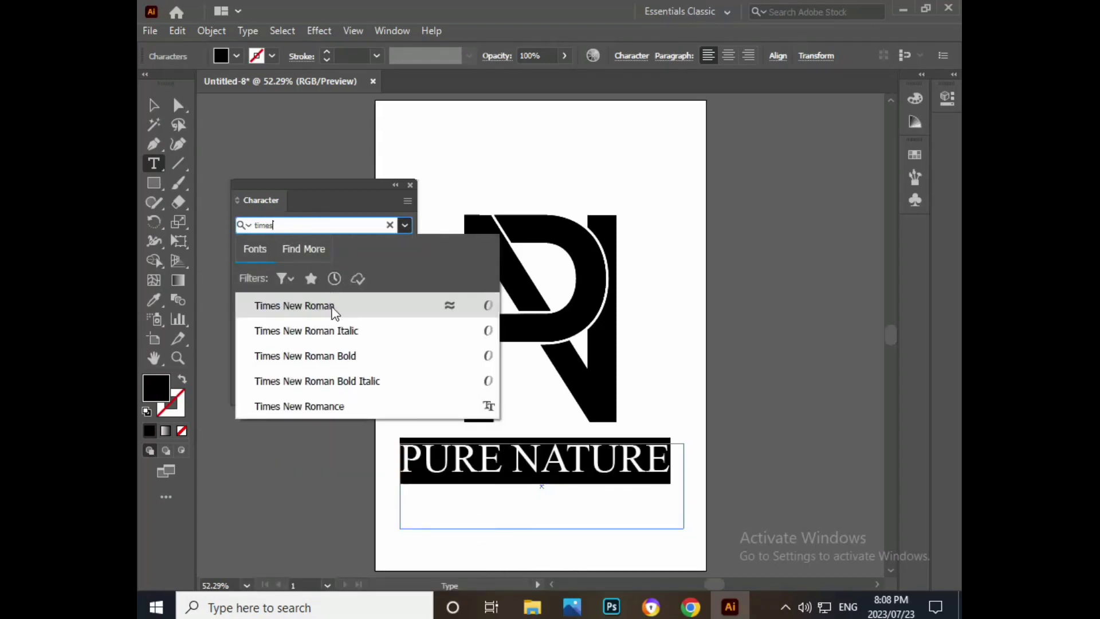
pyautogui.click(335, 312)
pyautogui.click(274, 270)
pyautogui.write('60')
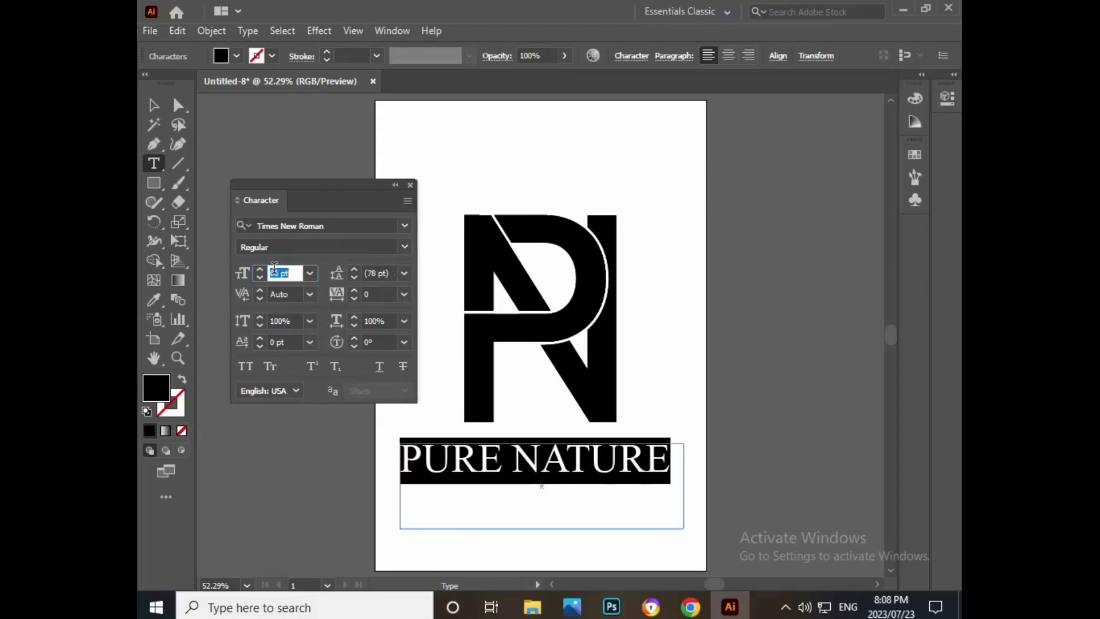
pyautogui.press('Return')
pyautogui.press('Down')
pyautogui.press('Down')
pyautogui.press('Down')
pyautogui.press('Down')
pyautogui.press('Down')
pyautogui.press('Down')
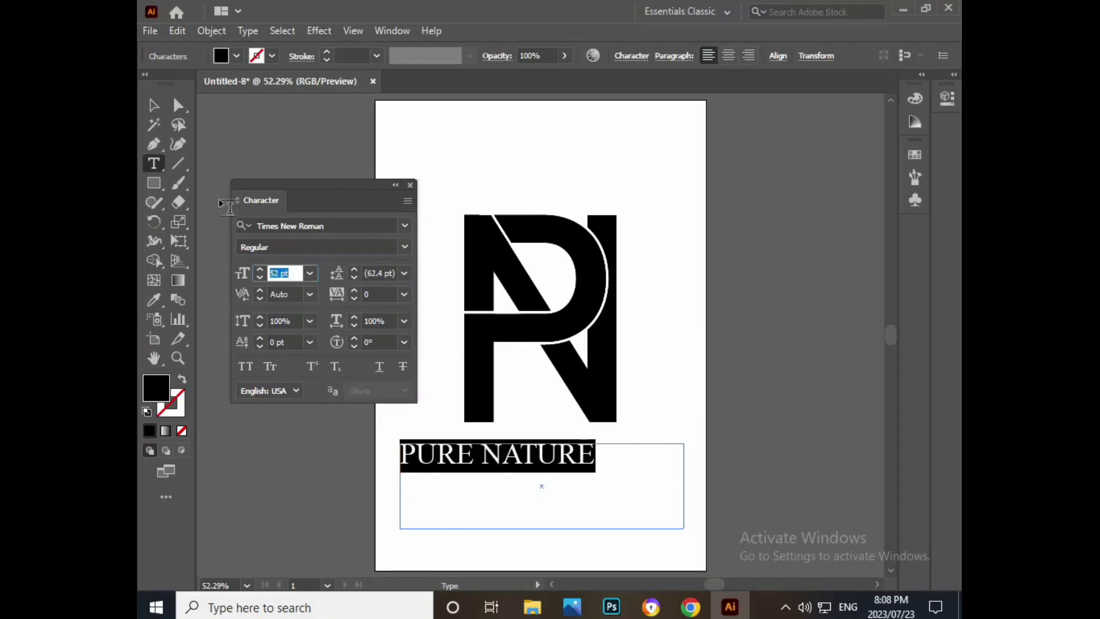
pyautogui.click(155, 114)
# Centre-align the PURE NATURE text within its frame.
pyautogui.click(410, 186)
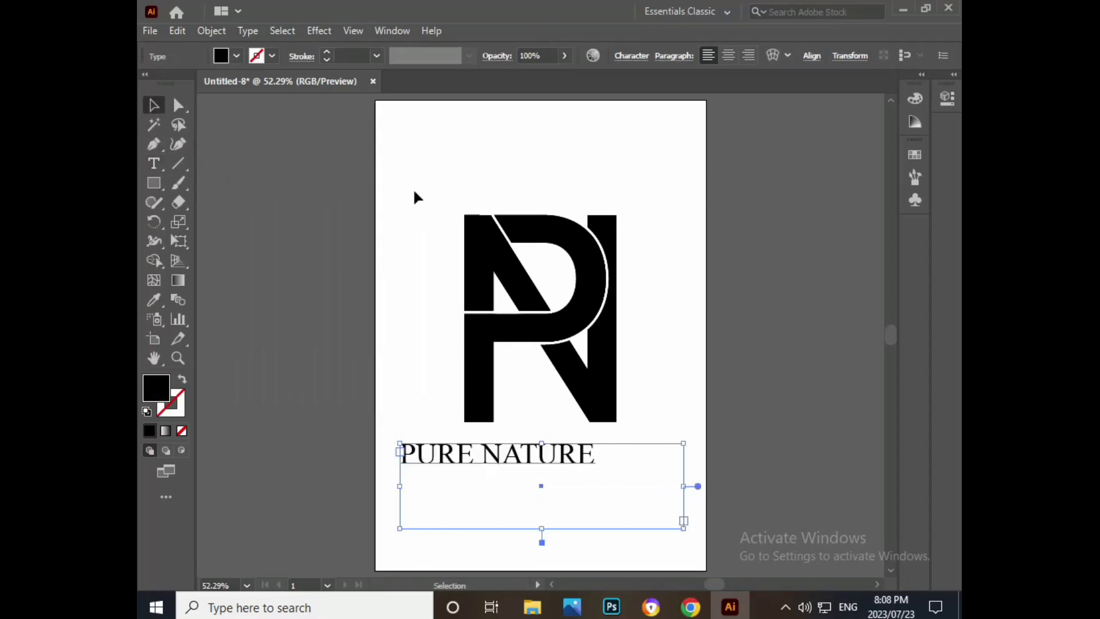
pyautogui.doubleClick(572, 455)
pyautogui.hotkey('ctrl', 'a')
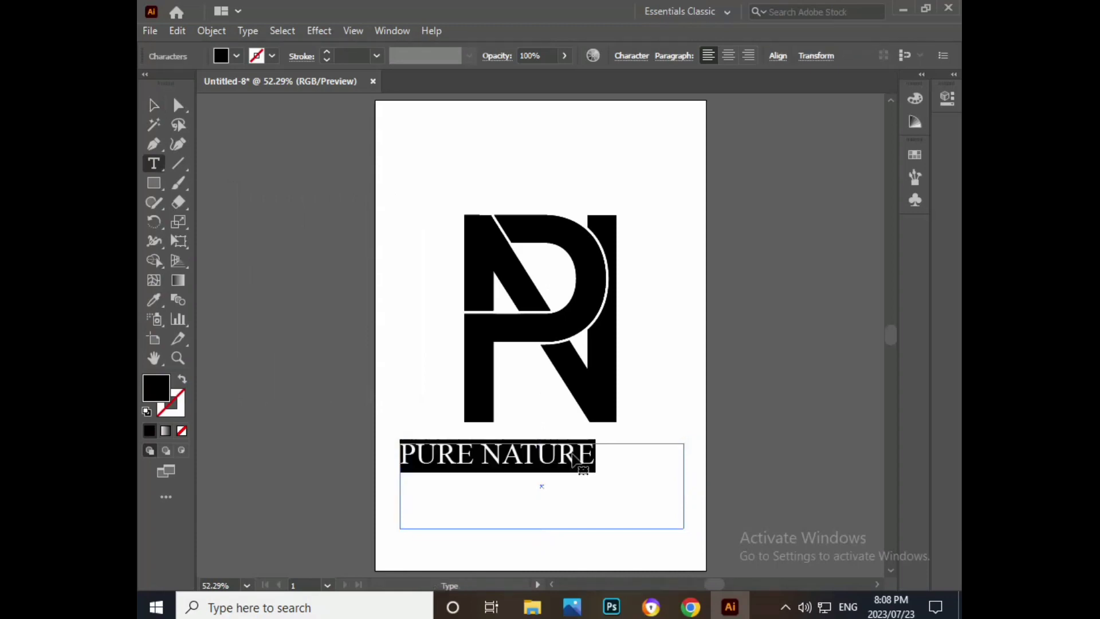
pyautogui.click(728, 55)
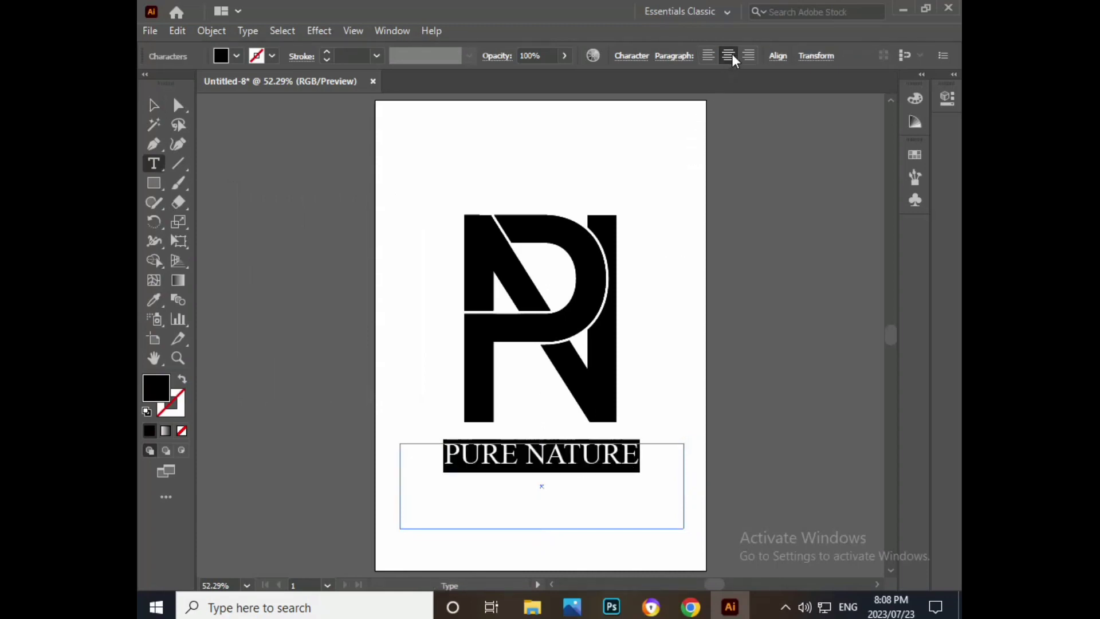
pyautogui.click(777, 56)
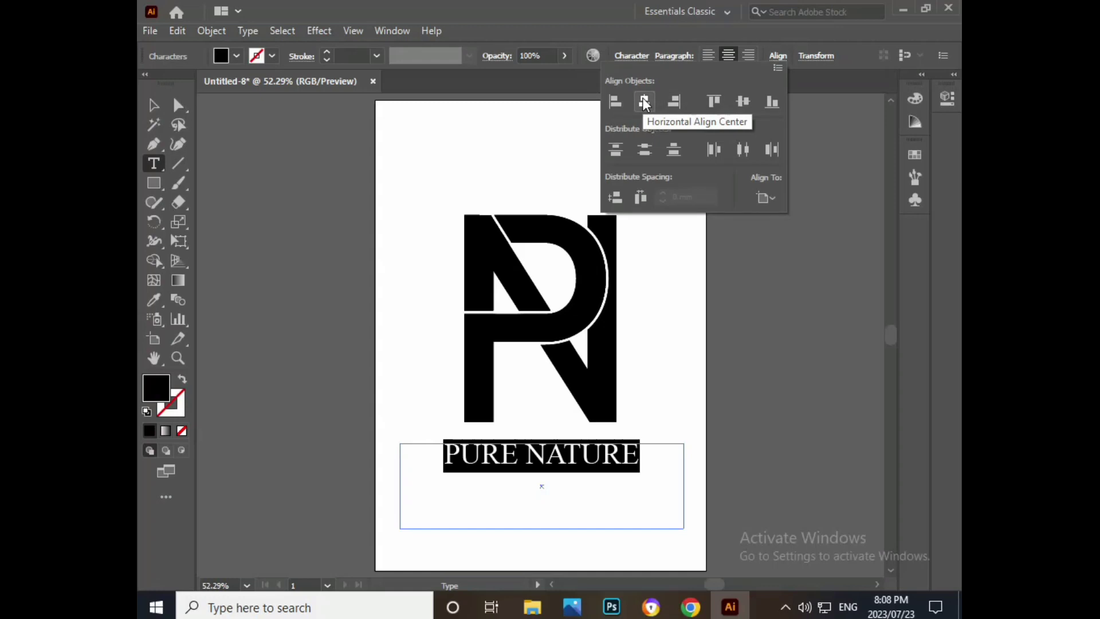
pyautogui.click(817, 269)
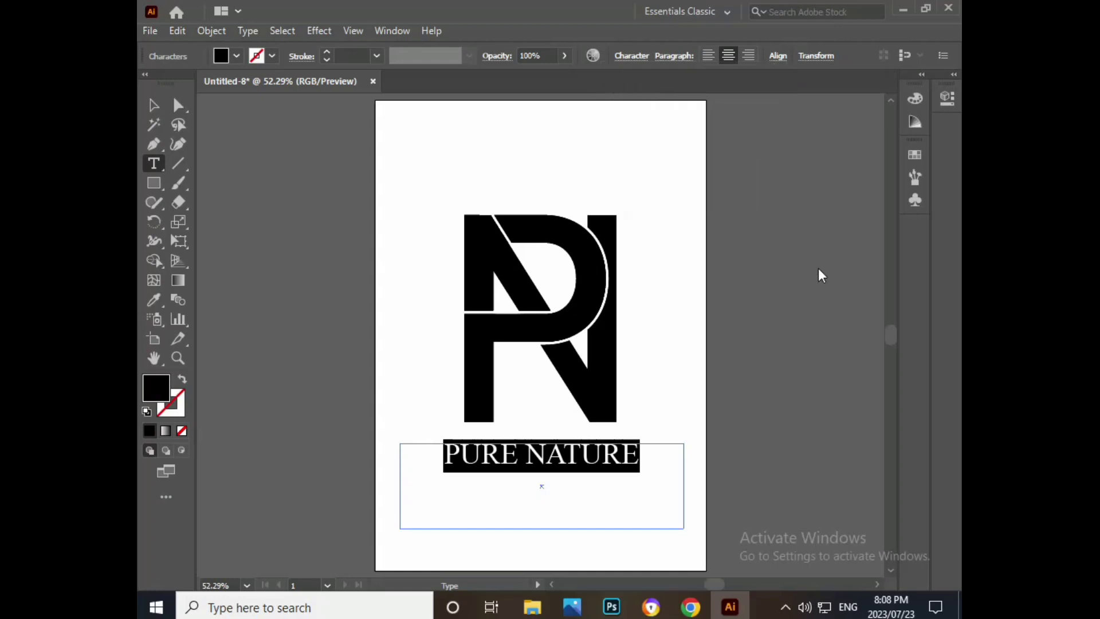
pyautogui.click(153, 105)
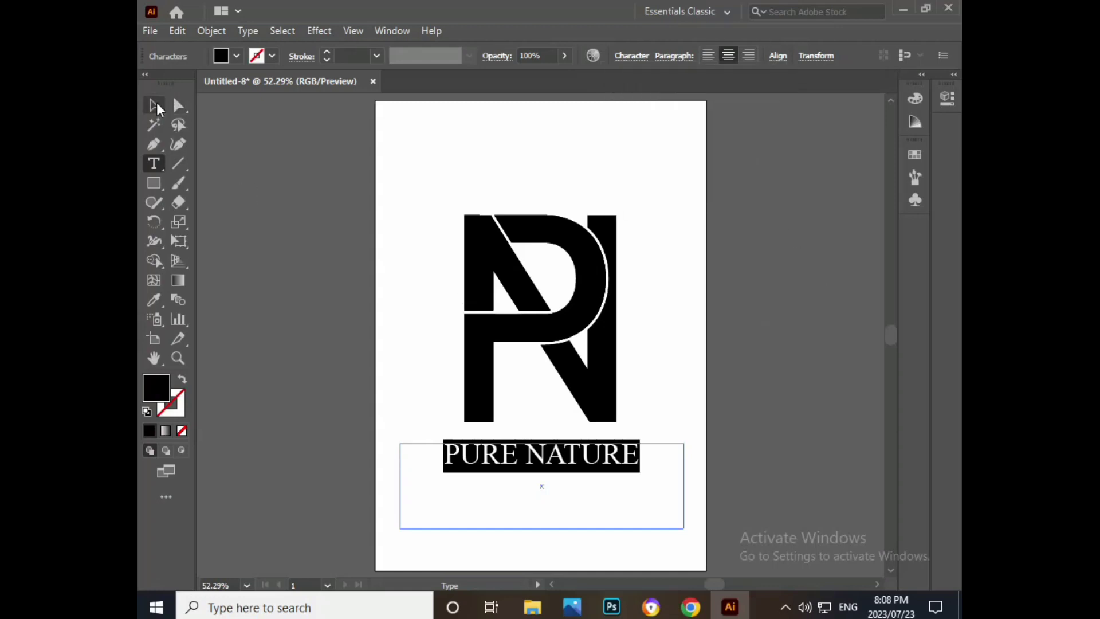
# Convert the PURE NATURE text to outlines.
pyautogui.rightClick(511, 456)
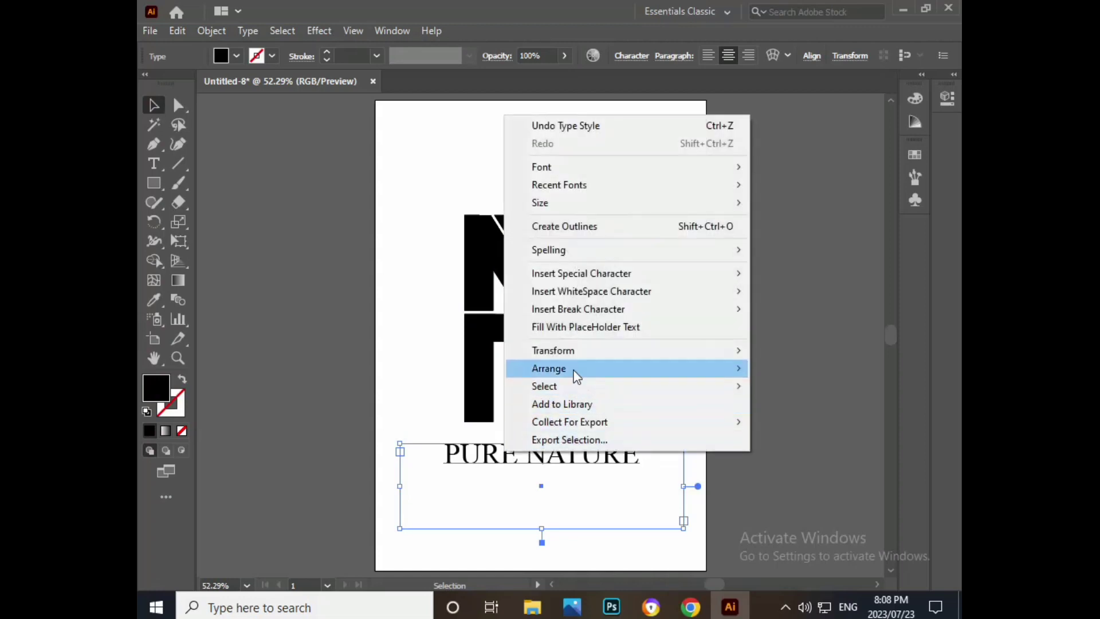
pyautogui.click(606, 228)
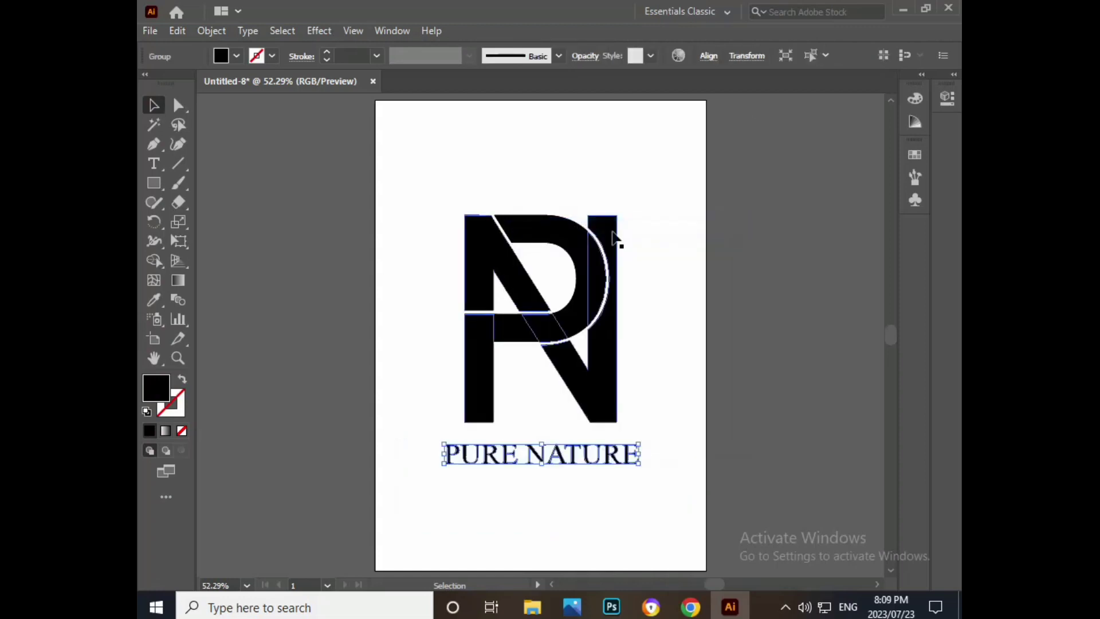
pyautogui.click(685, 355)
# Centre both PURE NATURE and the PN monogram horizontally on the artboard.
pyautogui.click(600, 457)
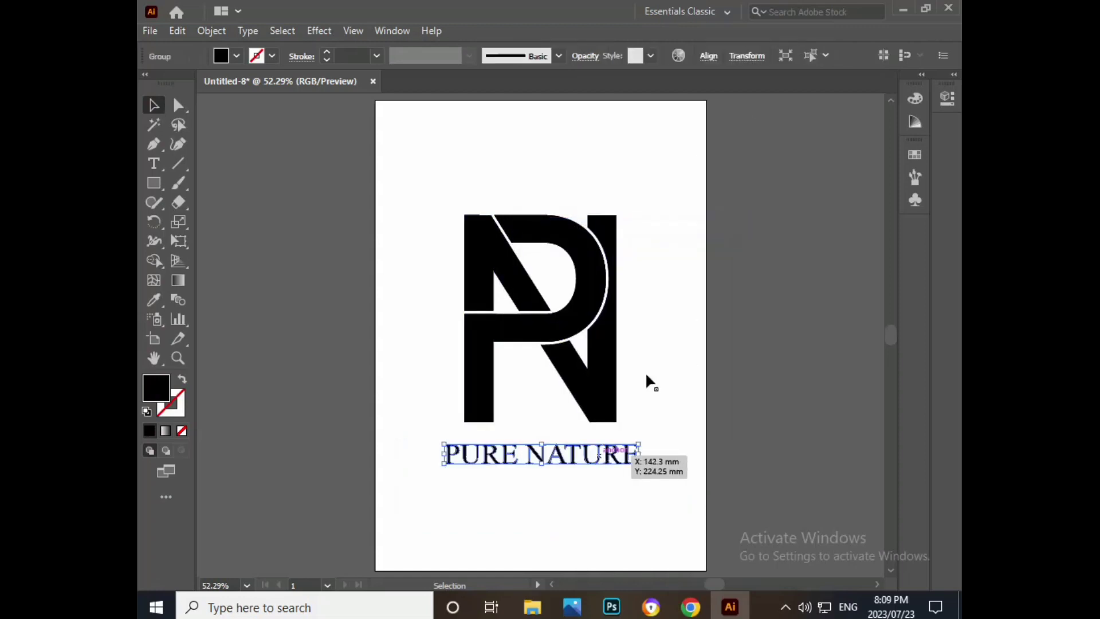
pyautogui.click(709, 56)
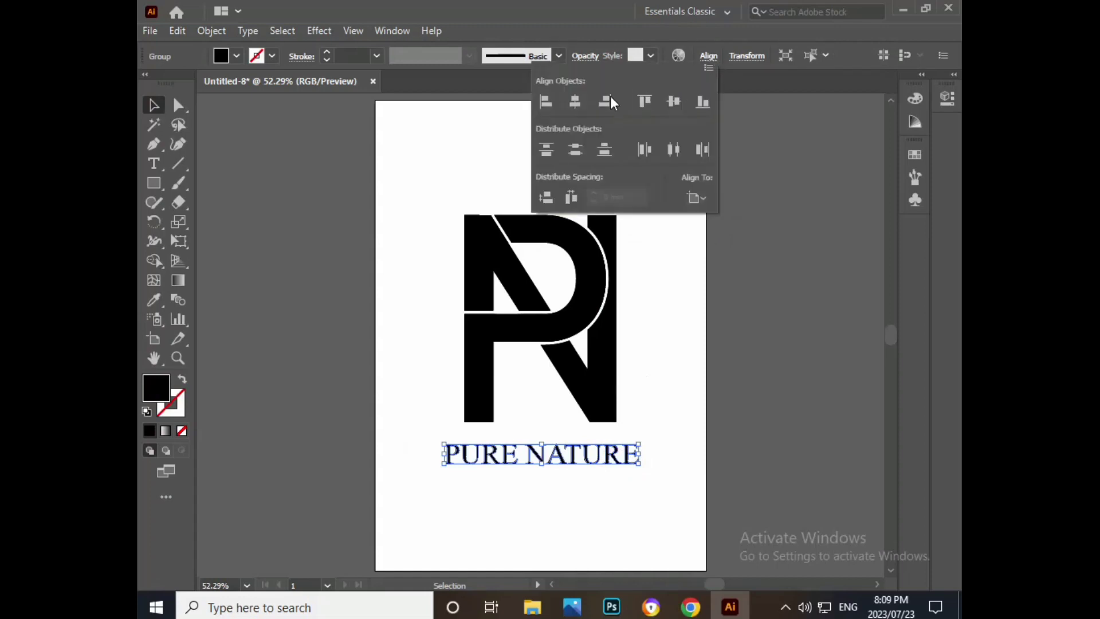
pyautogui.click(576, 97)
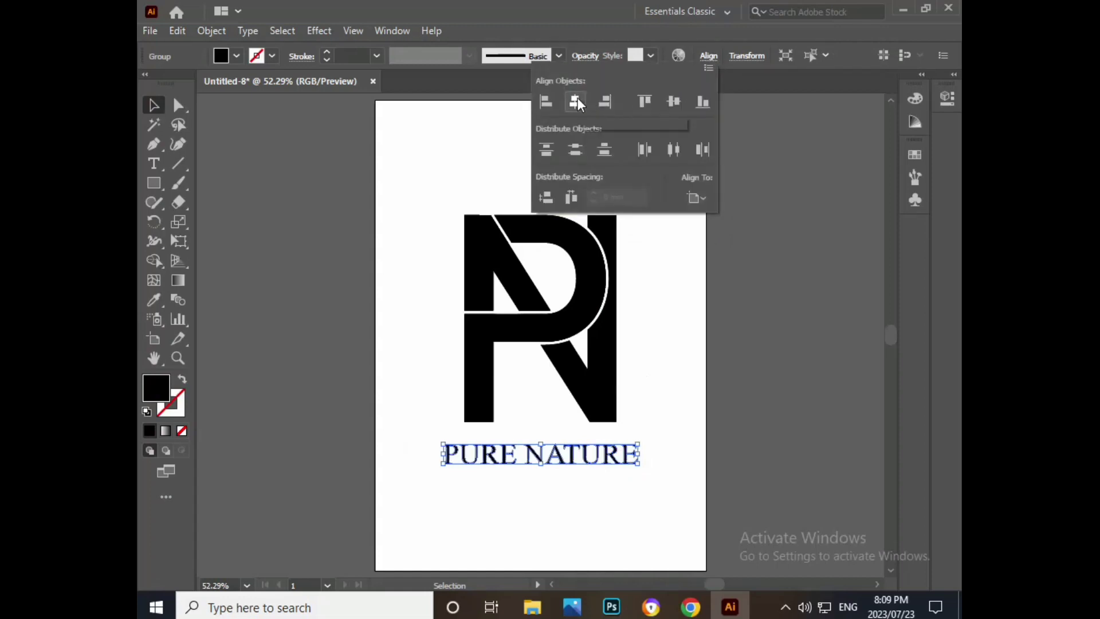
pyautogui.click(607, 343)
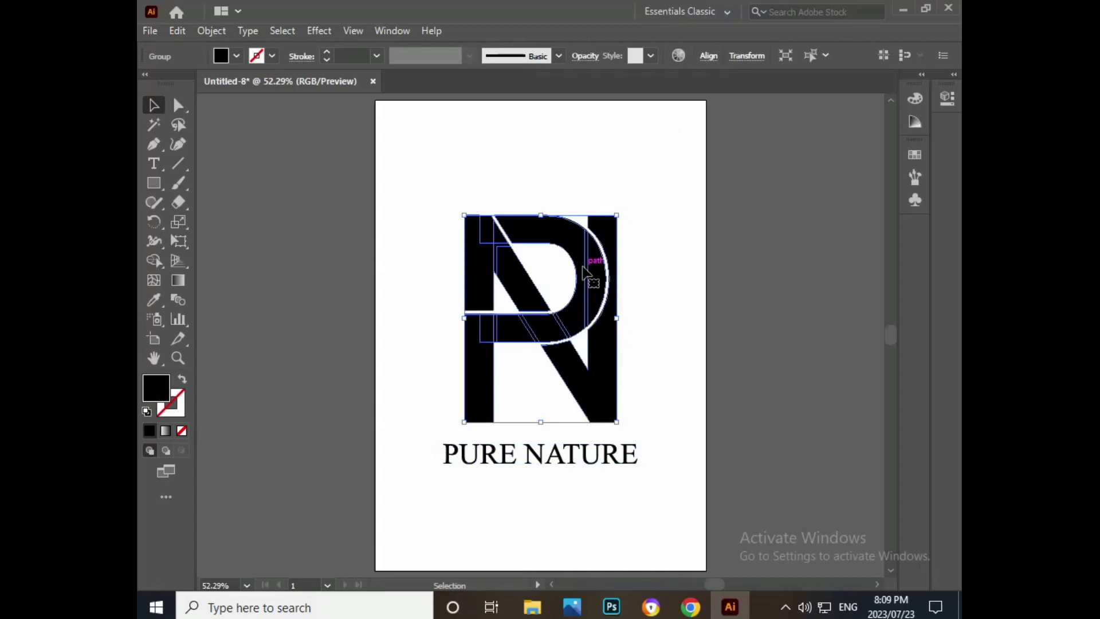
pyautogui.click(708, 56)
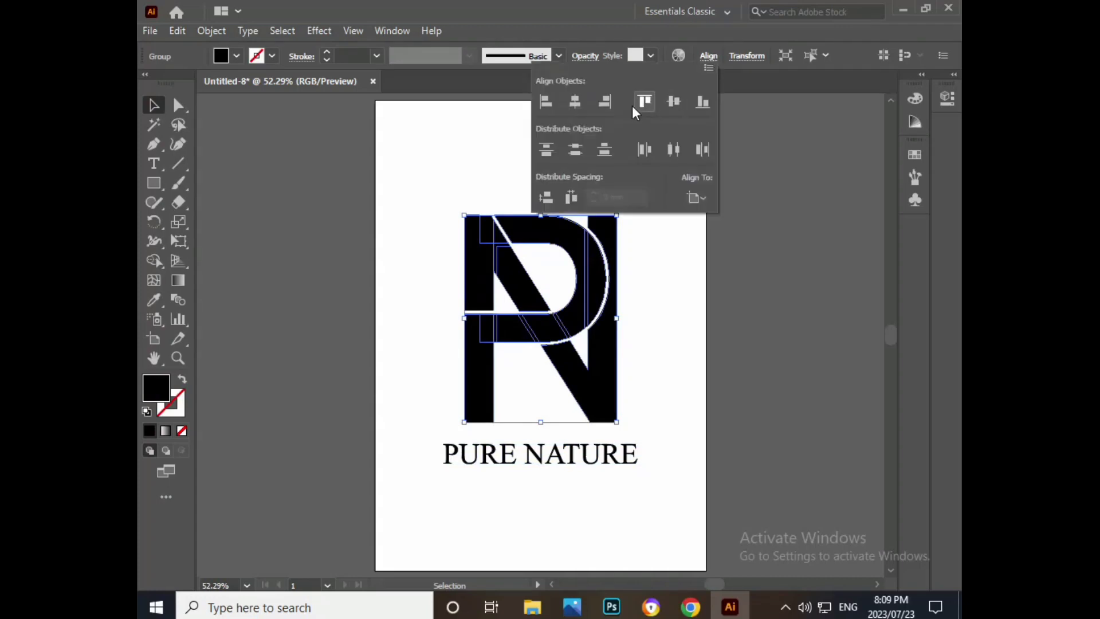
pyautogui.click(576, 101)
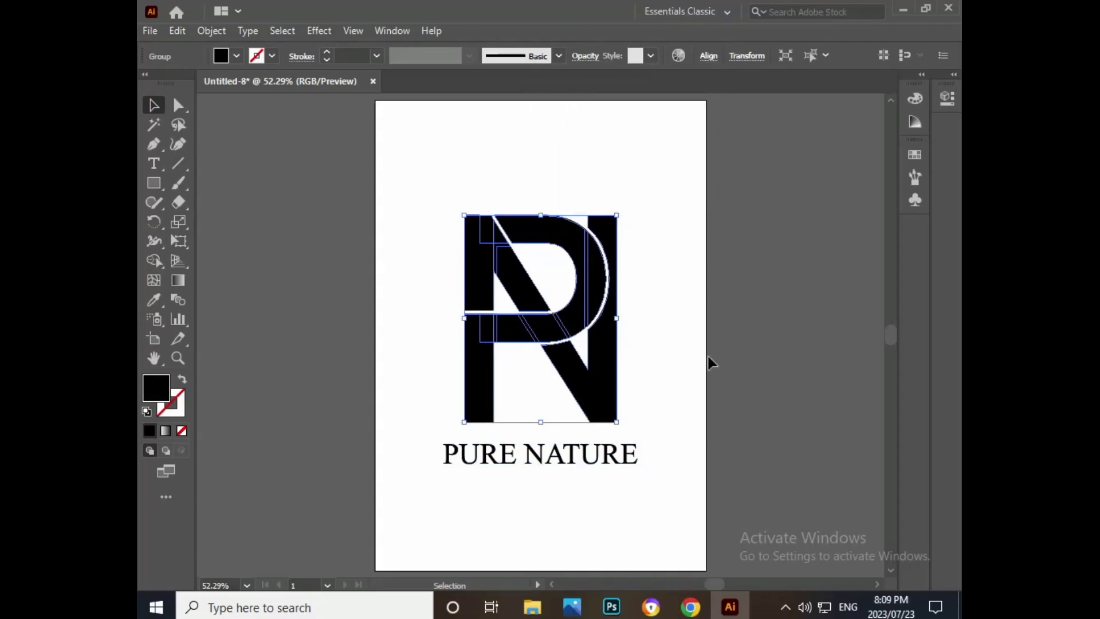
# Move PURE NATURE up closer to the monogram and group them together.
pyautogui.moveTo(623, 456); pyautogui.dragTo(625, 452)
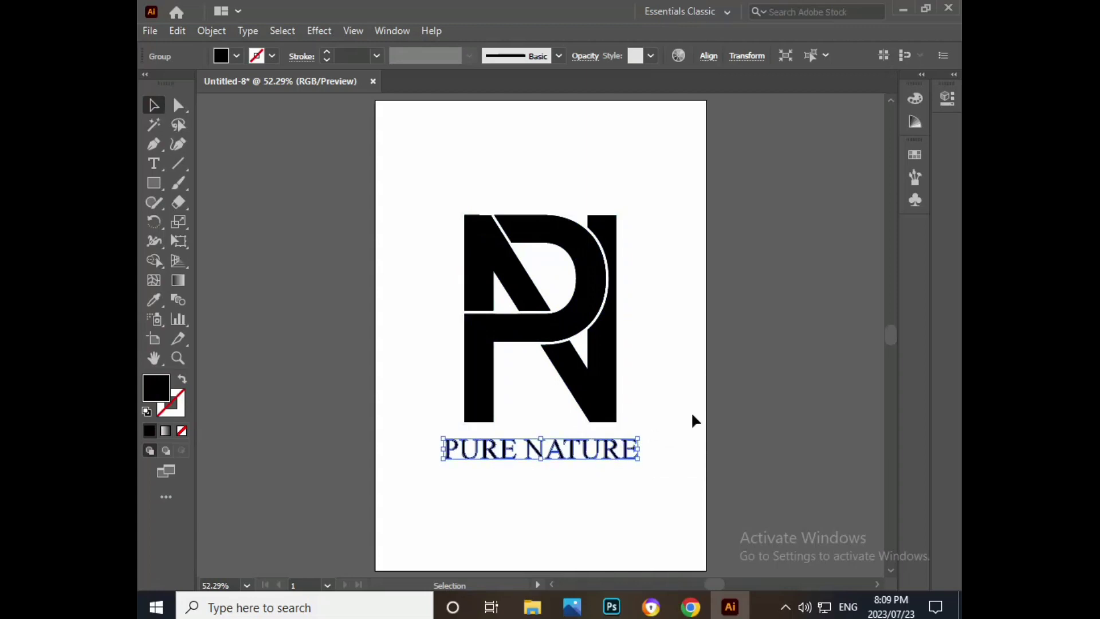
pyautogui.press('Up')
pyautogui.press('Up')
pyautogui.press('Up')
pyautogui.press('Up')
pyautogui.press('Up')
pyautogui.press('Up')
pyautogui.press('Up')
pyautogui.press('Up')
pyautogui.press('Up')
pyautogui.press('Up')
pyautogui.press('Up')
pyautogui.press('Up')
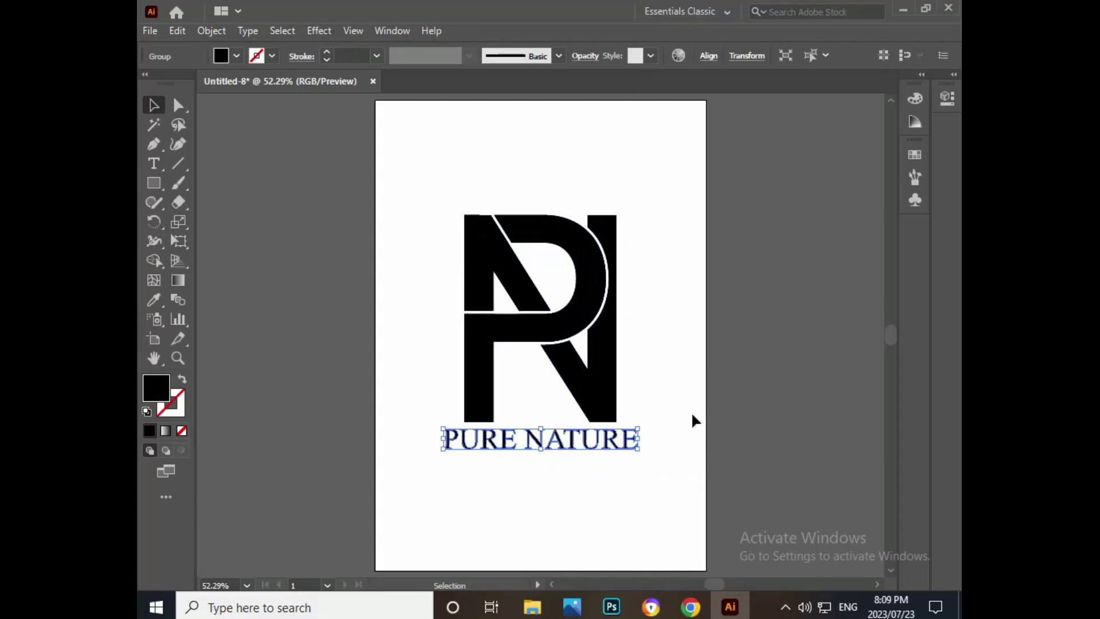
pyautogui.press('Up')
pyautogui.press('Up')
pyautogui.press('Up')
pyautogui.moveTo(428, 186); pyautogui.dragTo(672, 489)
pyautogui.hotkey('ctrl', 'g')
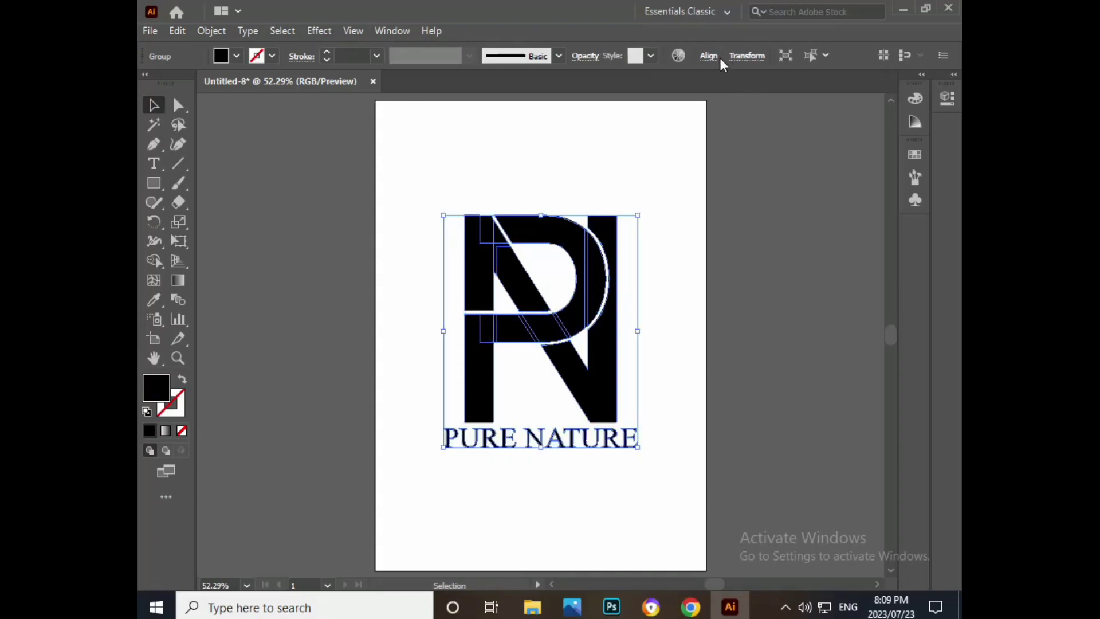
pyautogui.click(708, 56)
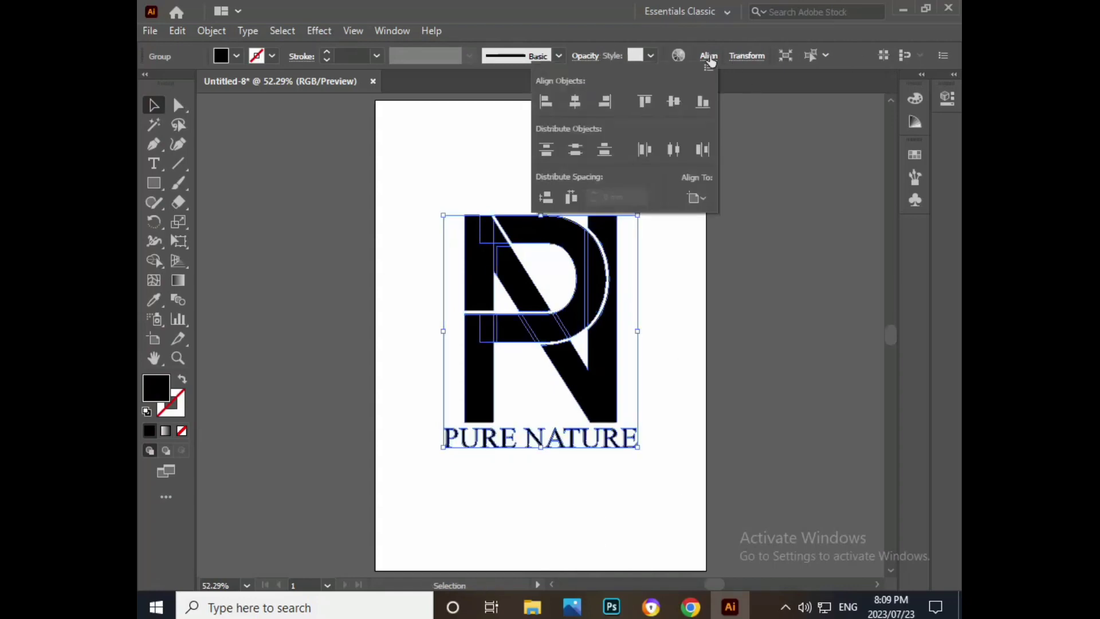
# Deselect the finished PN logo by clicking empty canvas.
pyautogui.click(786, 306)
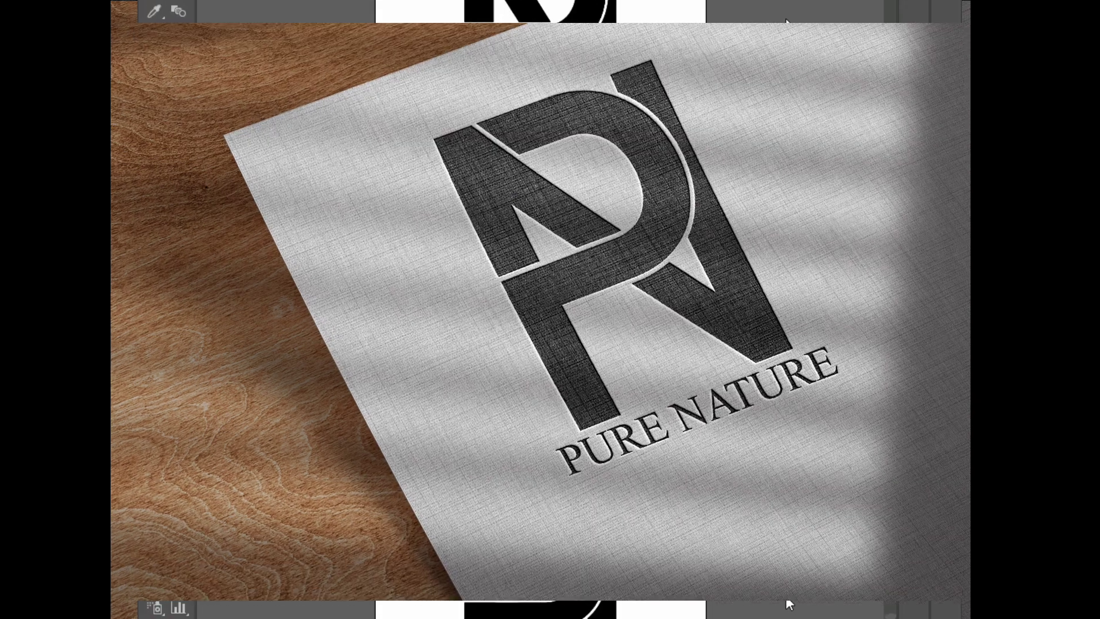